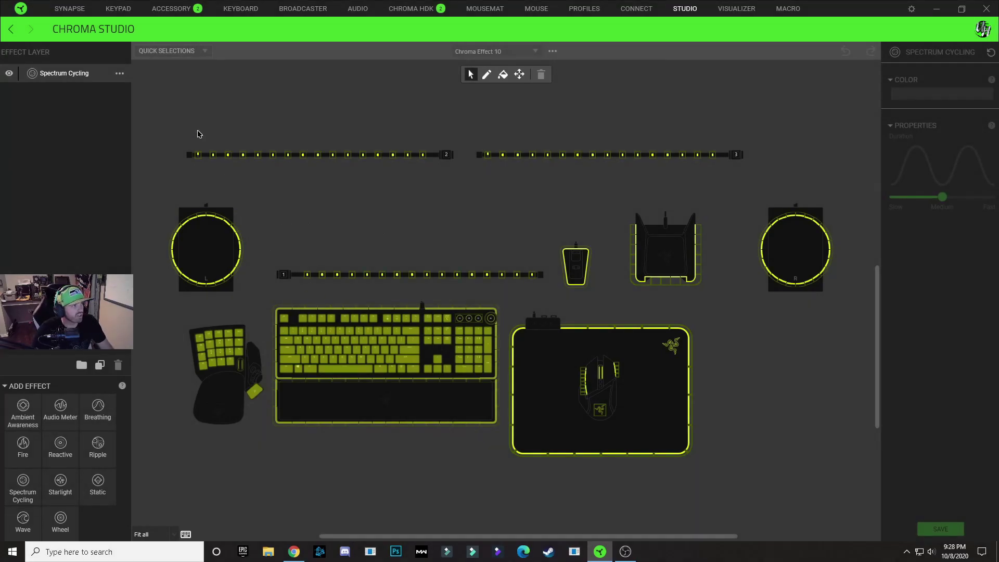
Change the Spectrum Cycling layer to the Static effect and clear its lighting from all devices
{"action": "left_click", "coordinate": [118, 73]}
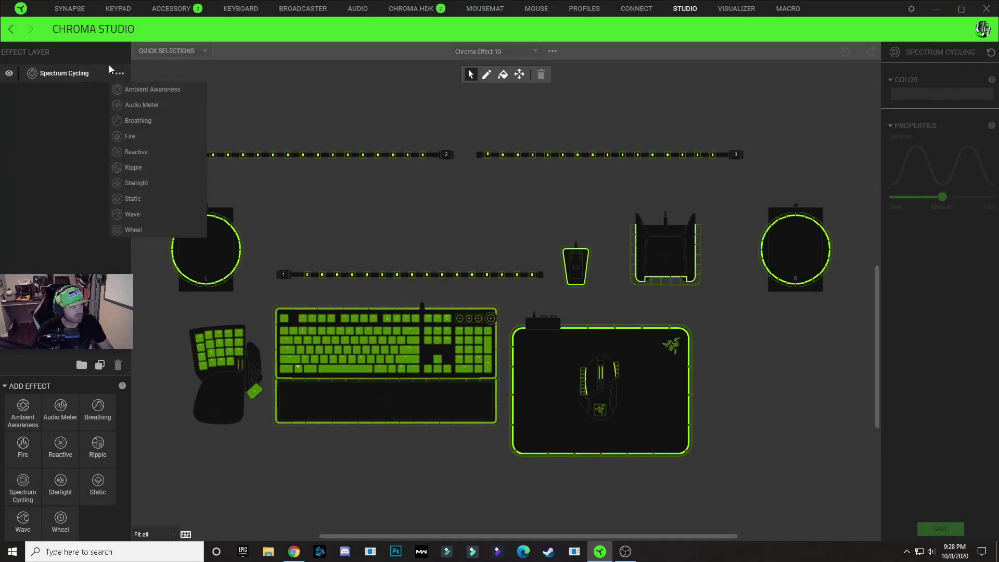
{"action": "left_click", "coordinate": [132, 199]}
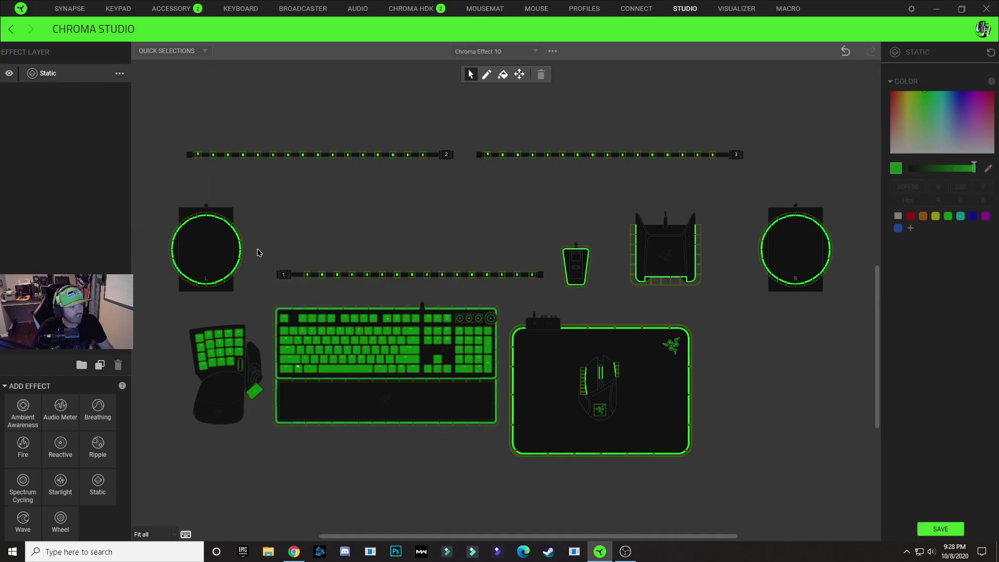
{"action": "left_click", "coordinate": [346, 351]}
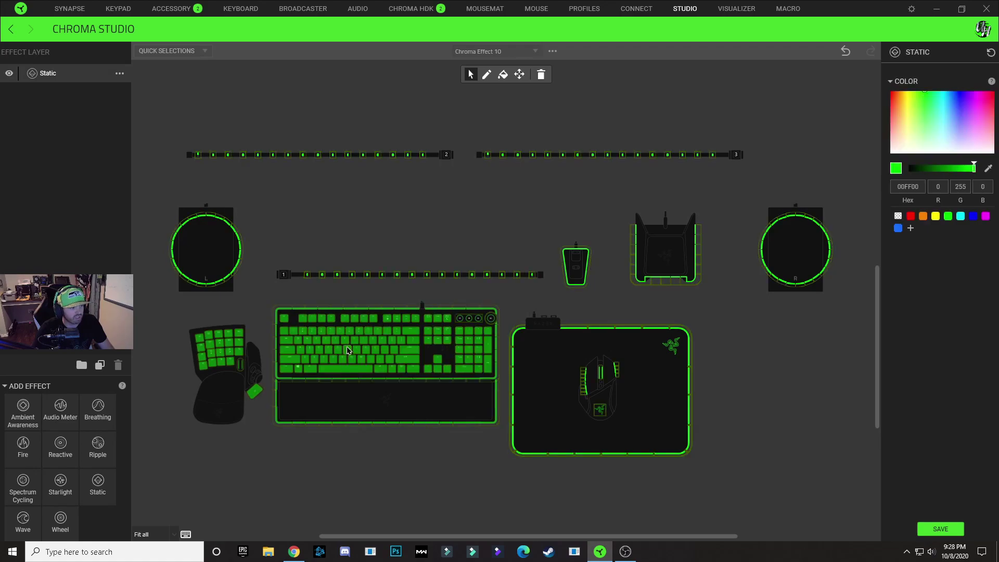
{"action": "key", "text": "Delete"}
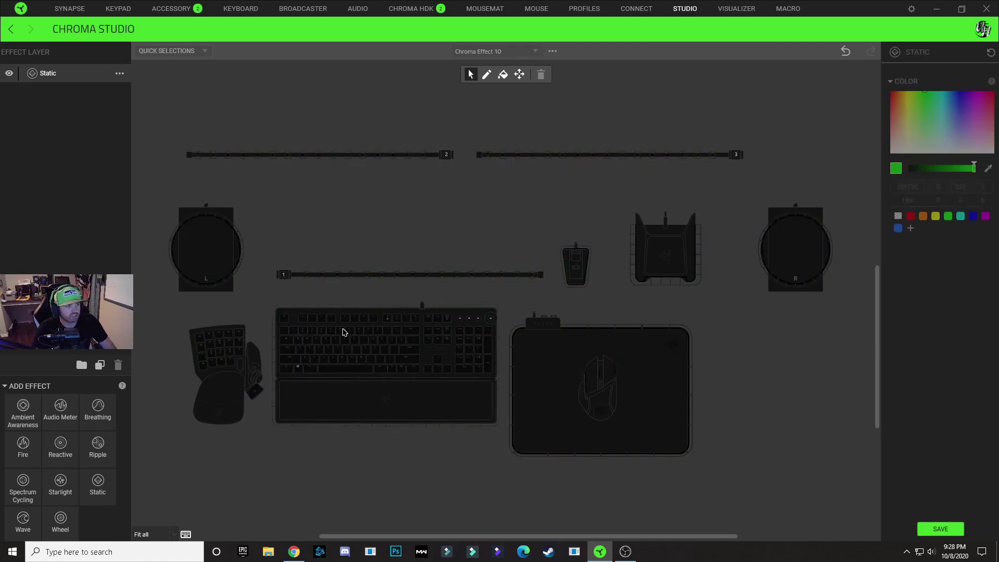
Colour the skull-outline, eye and F2–F8 keys on the keyboard white with hex FFFFFF in the Static layer
{"action": "left_click", "coordinate": [351, 331]}
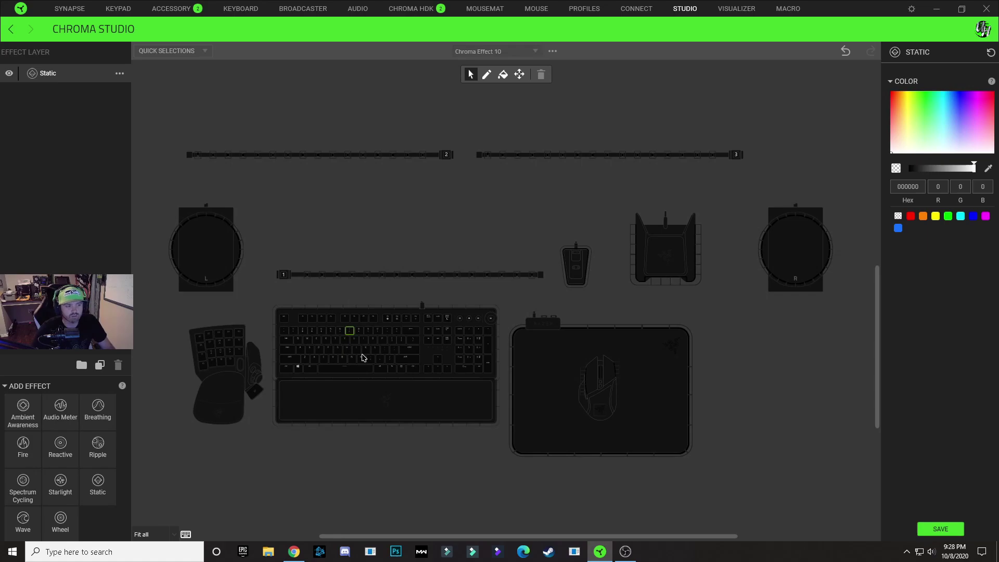
{"action": "scroll", "coordinate": [367, 360], "scroll_direction": "up", "scroll_amount": 1}
{"action": "left_click_drag", "start_coordinate": [370, 359], "coordinate": [473, 340]}
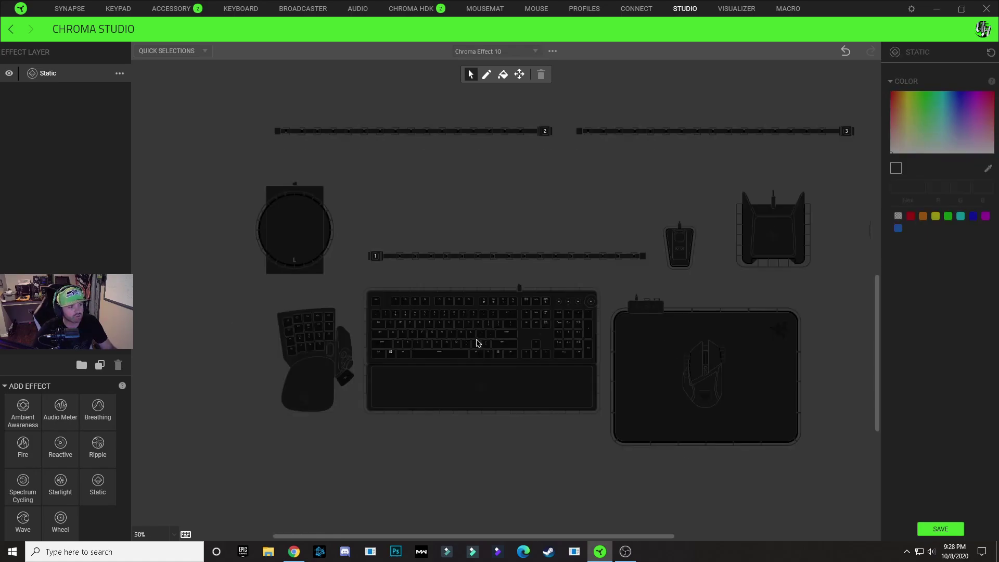
{"action": "scroll", "coordinate": [478, 343], "scroll_direction": "up", "scroll_amount": 1}
{"action": "scroll", "coordinate": [420, 346], "scroll_direction": "up", "scroll_amount": 1}
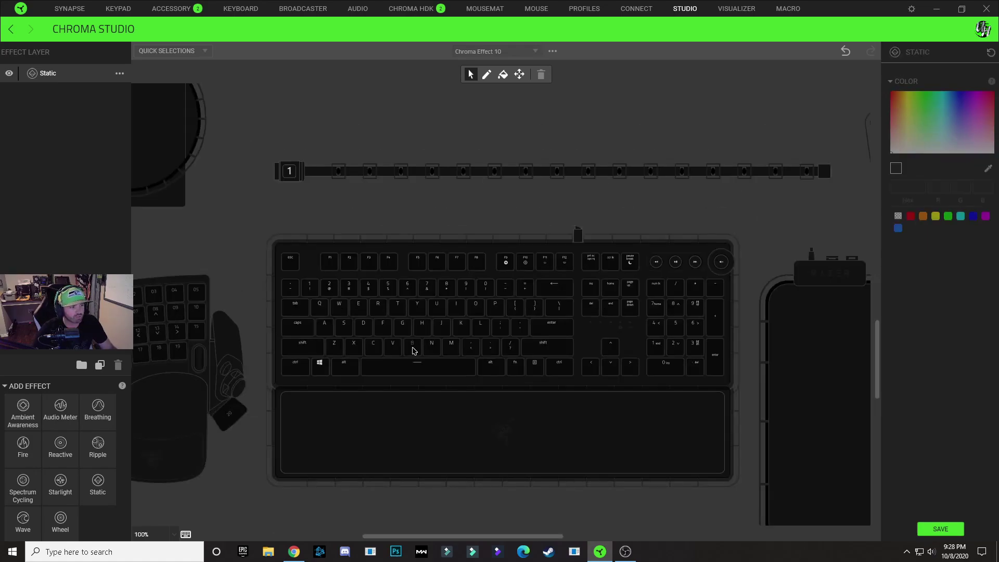
{"action": "scroll", "coordinate": [421, 338], "scroll_direction": "down", "scroll_amount": 1}
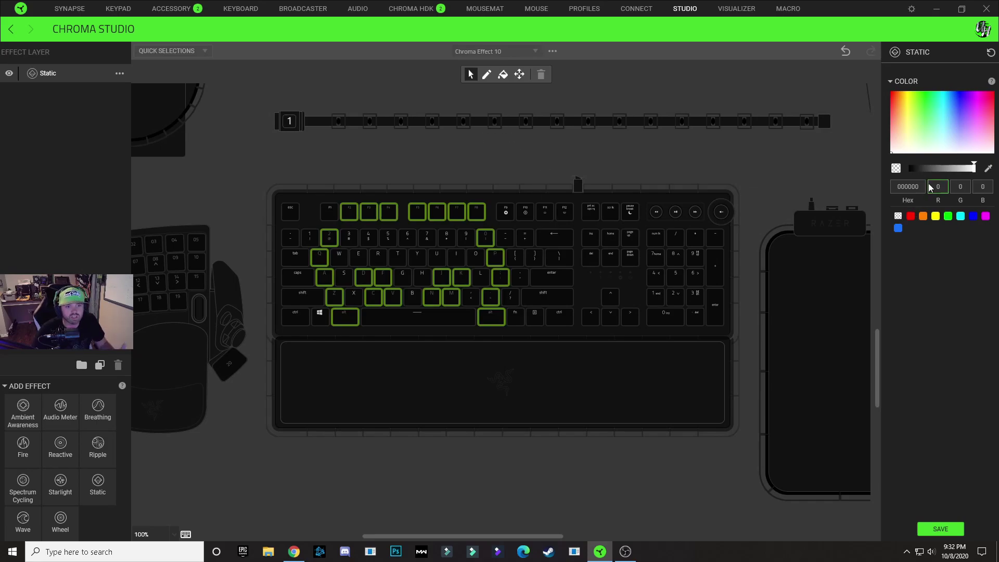
{"action": "left_click", "coordinate": [902, 190]}
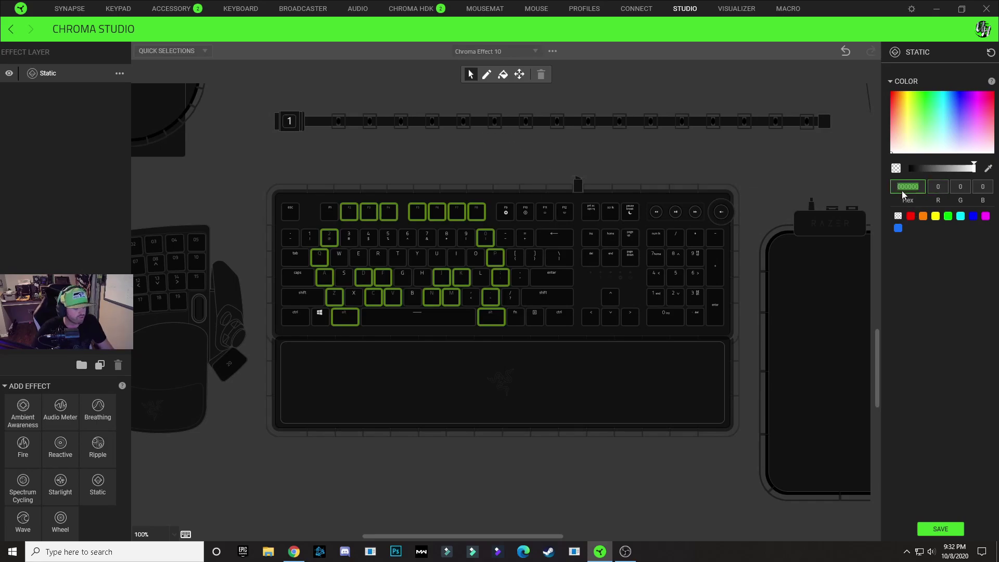
{"action": "type", "text": "ffffff"}
{"action": "key", "text": "Return"}
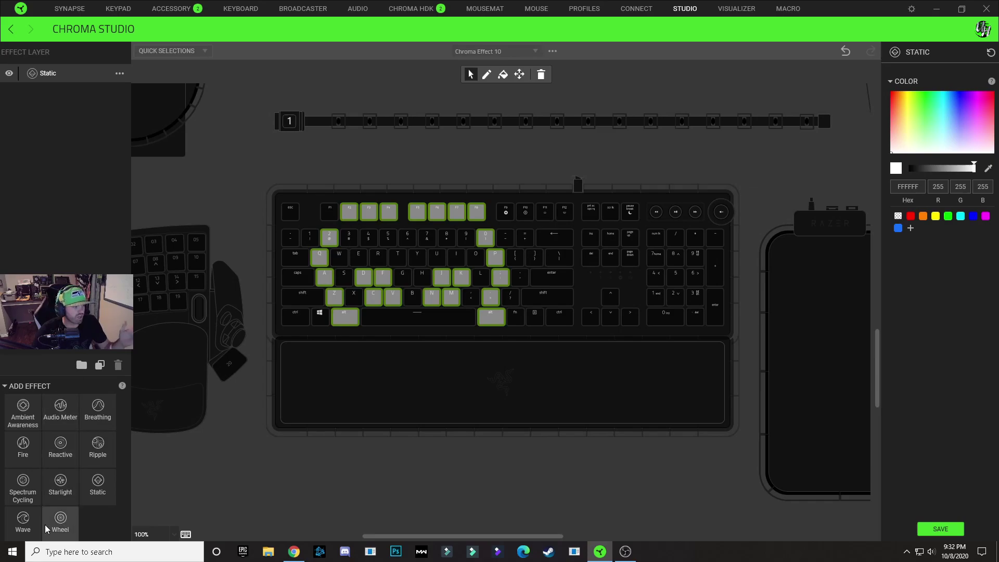
Add a Wave layer and select only the unlit keys inside the white skull outline, including the space bar
{"action": "left_click", "coordinate": [20, 523]}
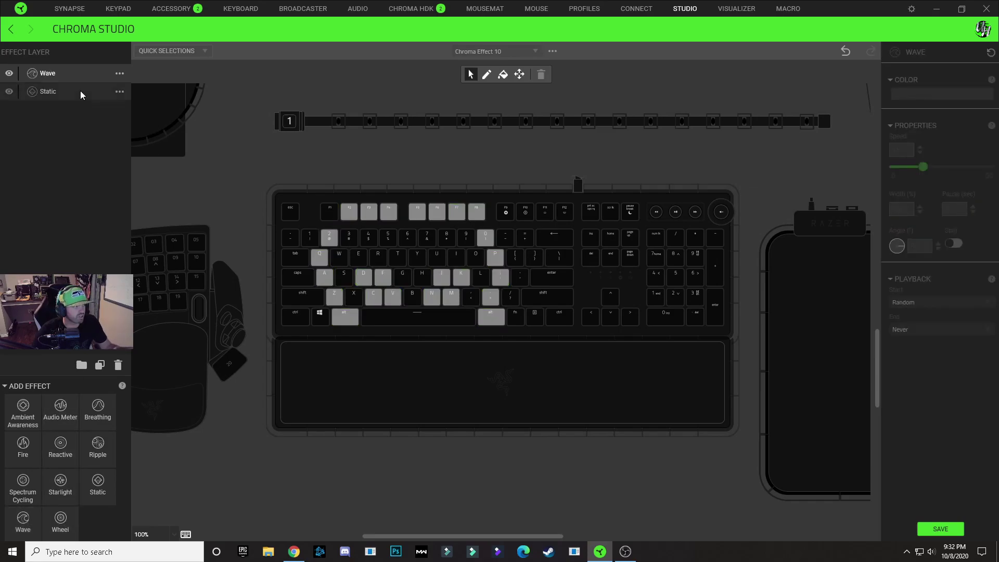
{"action": "left_click", "coordinate": [50, 73]}
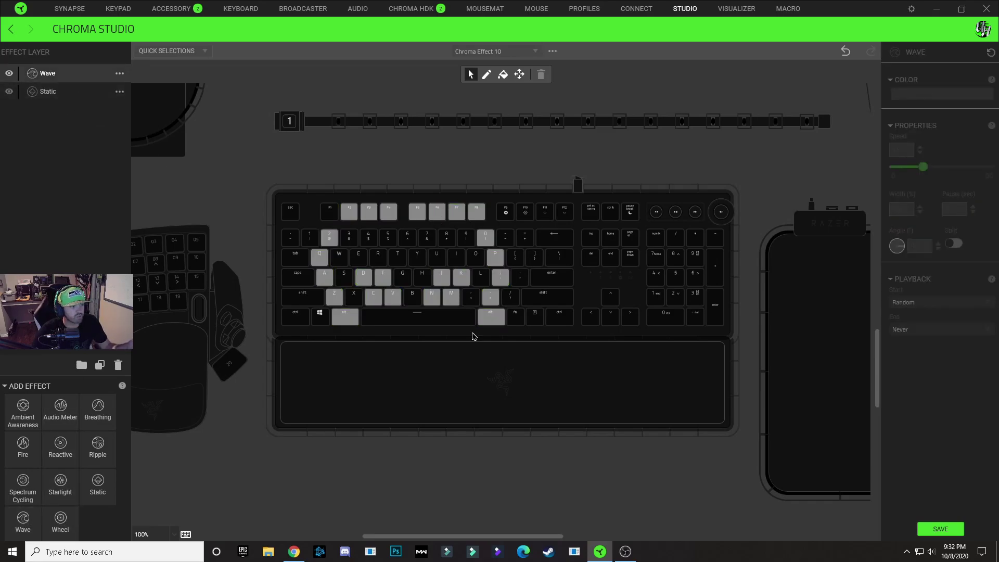
{"action": "left_click_drag", "start_coordinate": [357, 235], "coordinate": [479, 326]}
{"action": "left_click", "coordinate": [347, 255]}
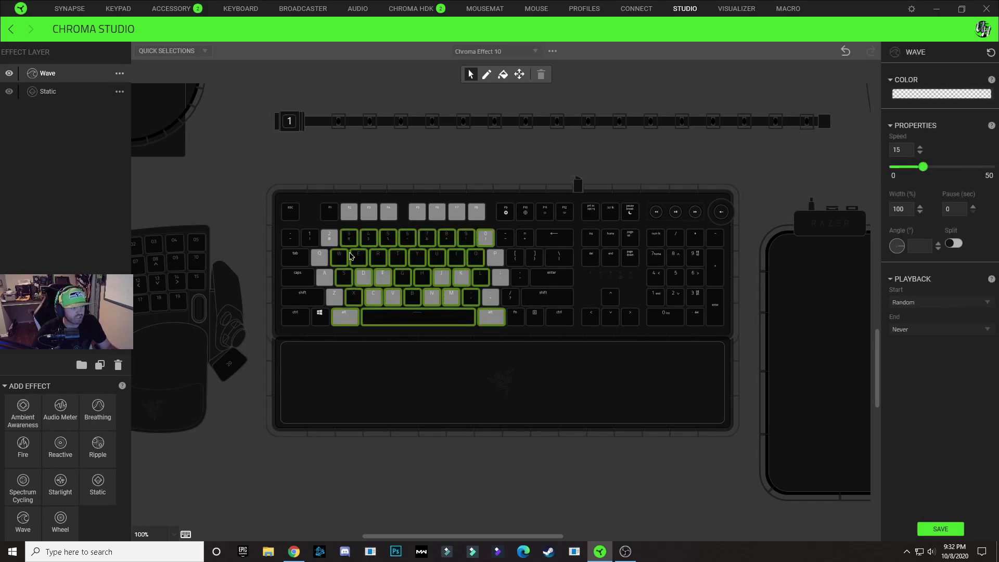
{"action": "left_click", "coordinate": [348, 319]}
{"action": "left_click_drag", "start_coordinate": [459, 278], "coordinate": [461, 278]}
{"action": "left_click", "coordinate": [486, 238]}
{"action": "left_click", "coordinate": [491, 316]}
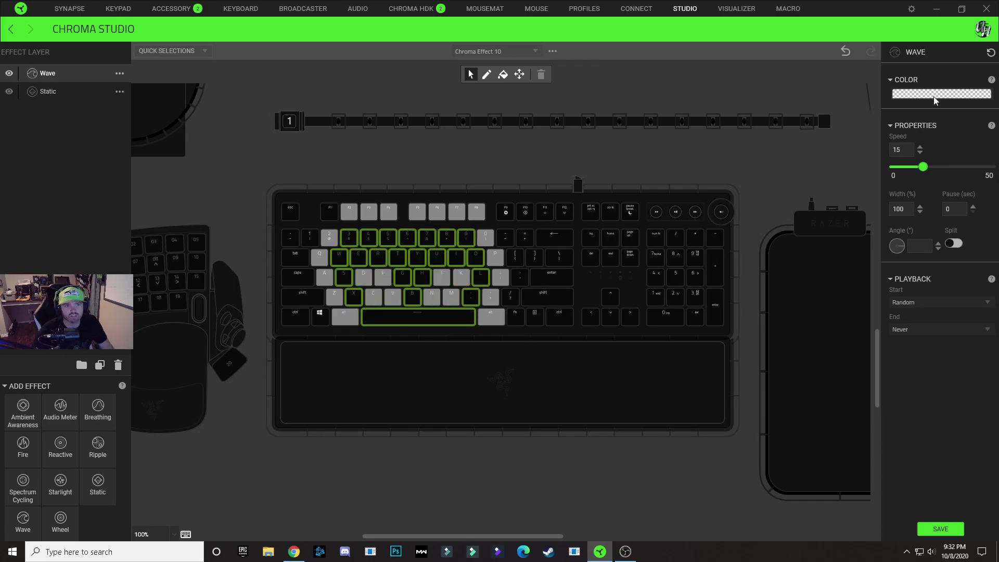
Apply the black-green-black gradient pattern to the selected keys, recolour its middle stop to FFFFFF and darken it to 242424
{"action": "left_click", "coordinate": [933, 96]}
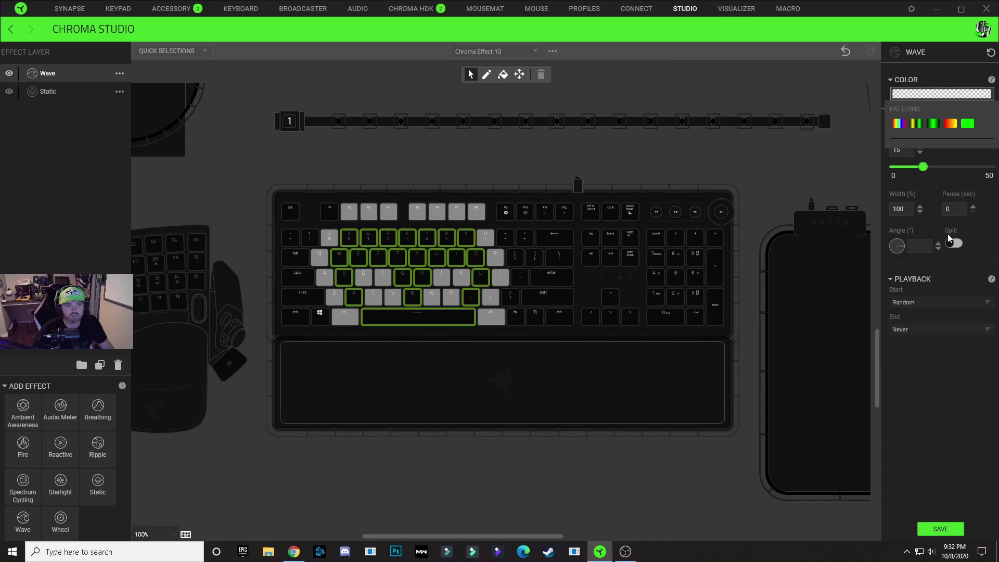
{"action": "left_click", "coordinate": [934, 123]}
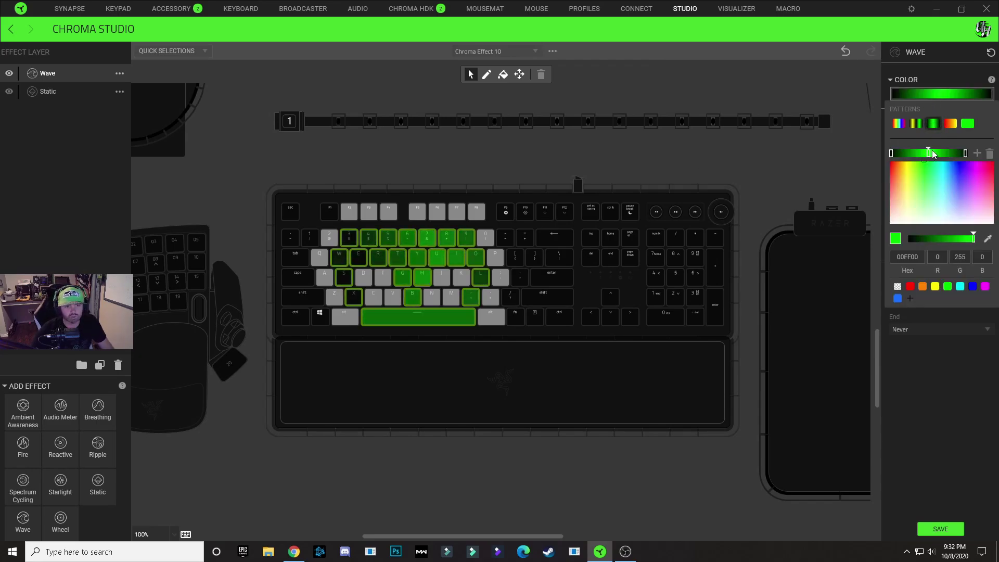
{"action": "left_click", "coordinate": [909, 261]}
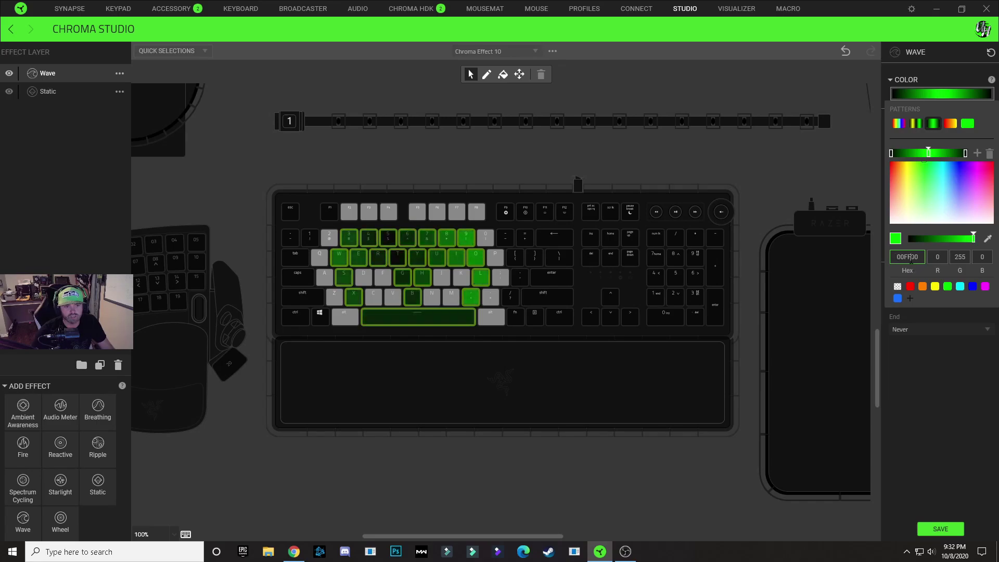
{"action": "type", "text": "FFFFFF"}
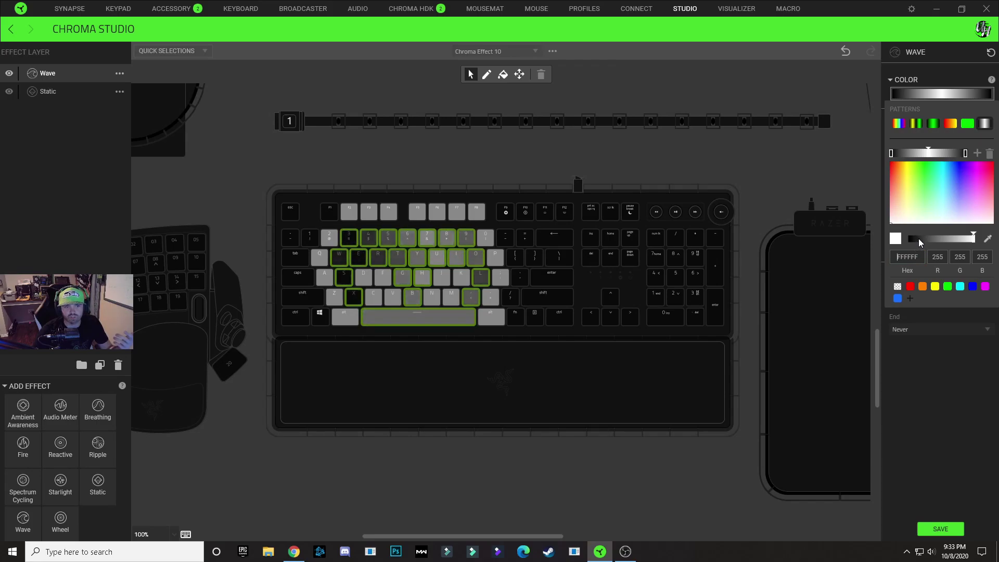
{"action": "left_click", "coordinate": [918, 238]}
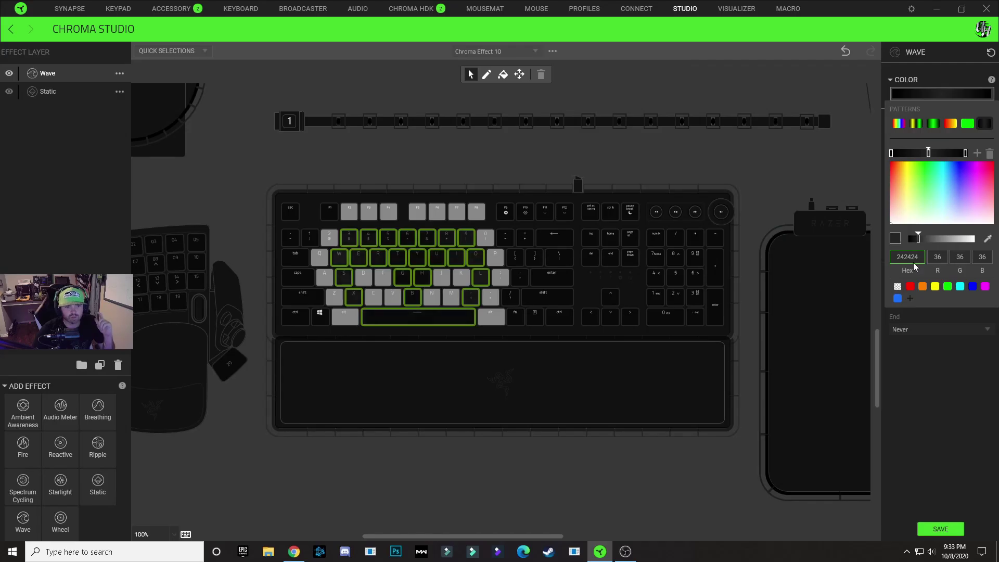
{"action": "double_click", "coordinate": [899, 257]}
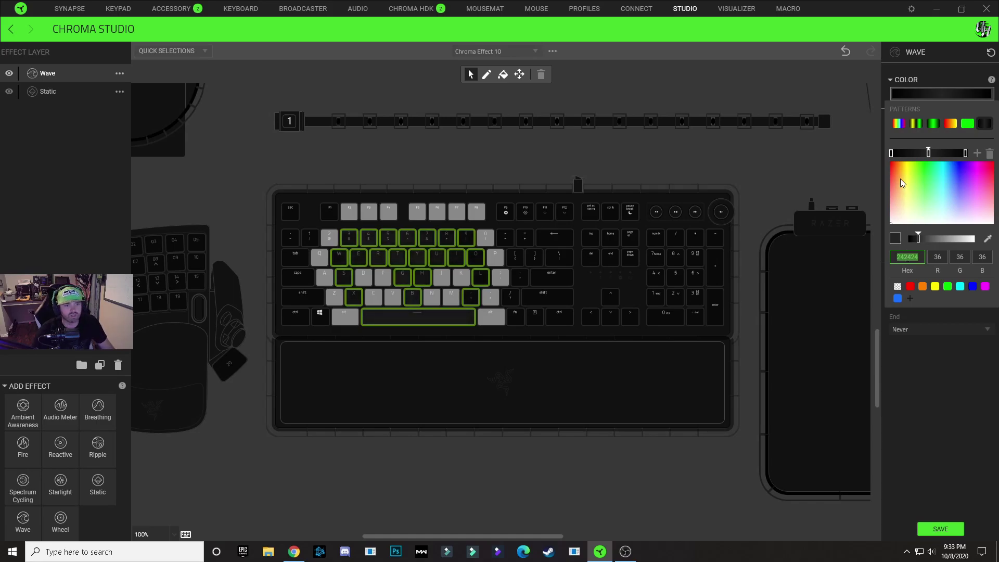
Copy hex 0A0A0A from the gradient's first stop and paste it as the last stop's colour
{"action": "left_click", "coordinate": [891, 154]}
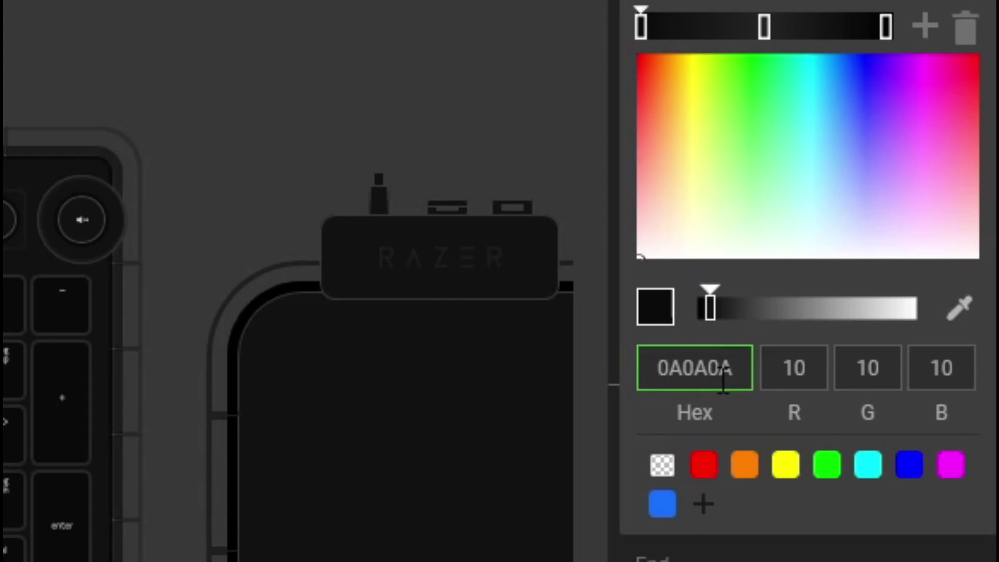
{"action": "double_click", "coordinate": [701, 368]}
{"action": "key", "text": "ctrl+c"}
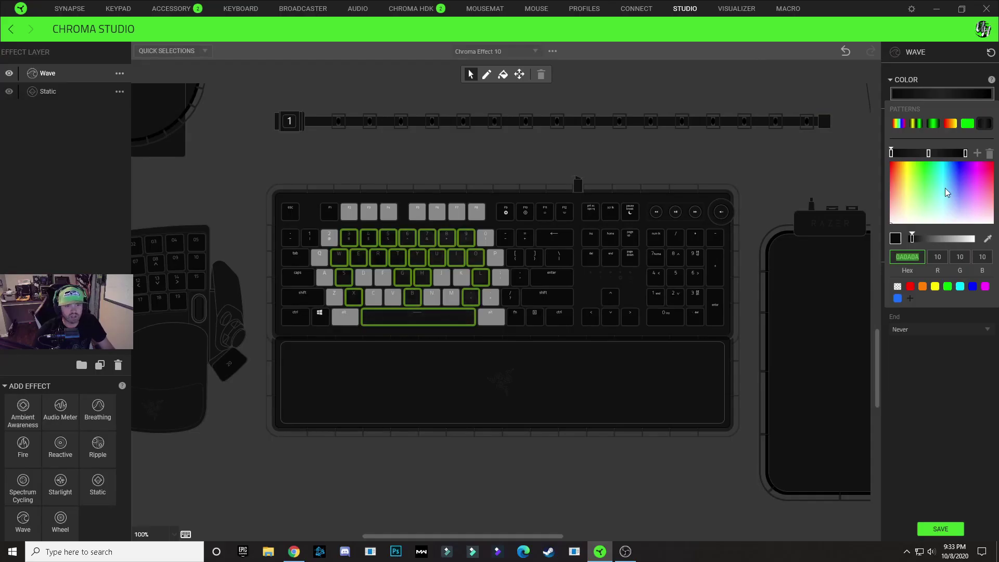
{"action": "left_click", "coordinate": [966, 154]}
{"action": "left_click", "coordinate": [914, 257]}
{"action": "double_click", "coordinate": [913, 257]}
{"action": "key", "text": "ctrl+v"}
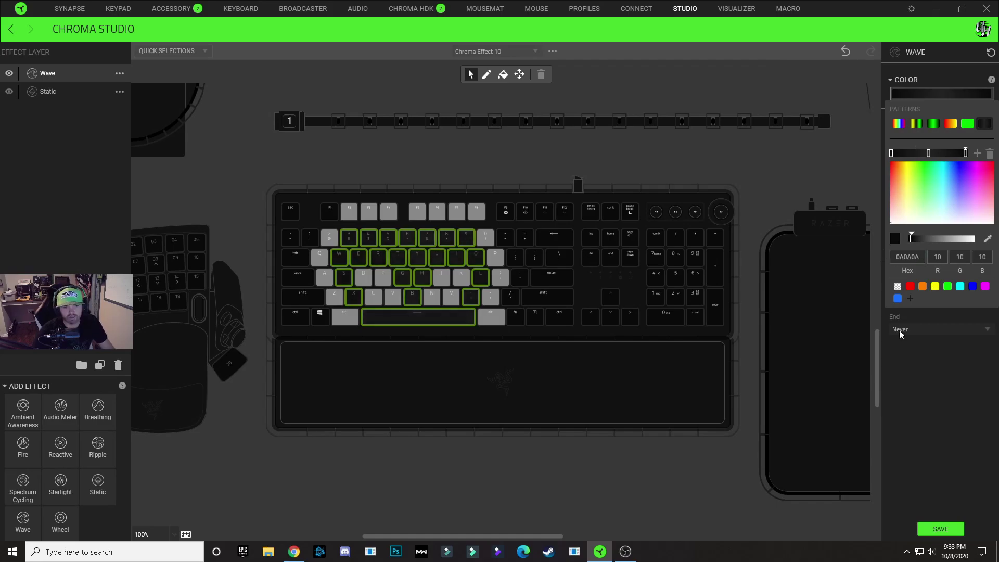
Close the gradient editor, turn on Split for the selected keys' wave and clear the key selection
{"action": "left_click", "coordinate": [942, 367]}
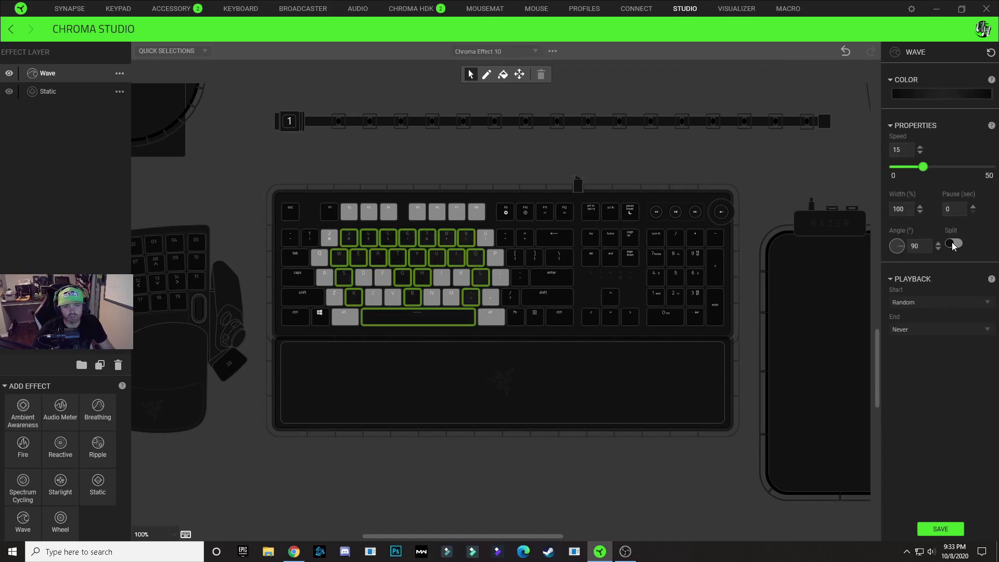
{"action": "left_click", "coordinate": [953, 244]}
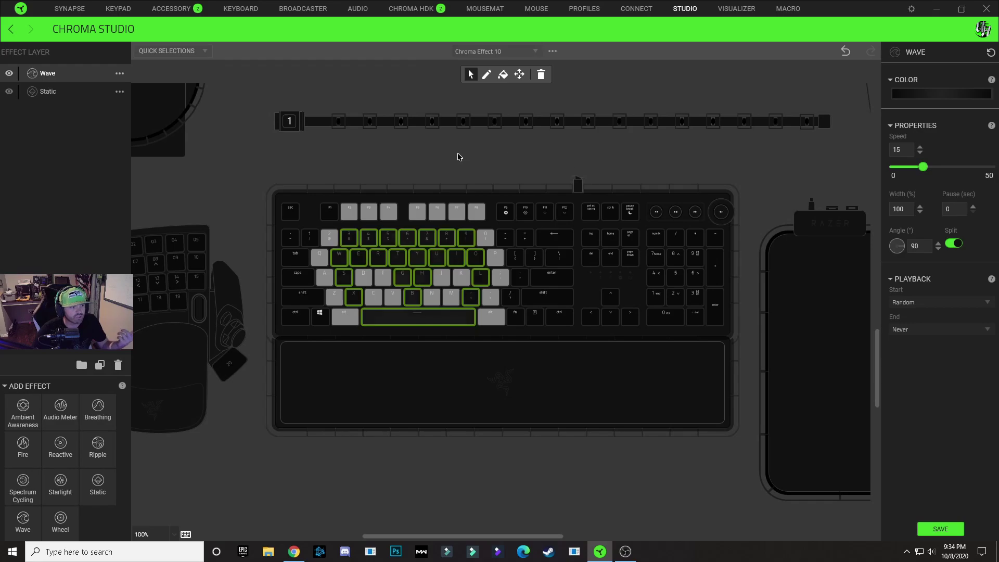
{"action": "left_click", "coordinate": [439, 157]}
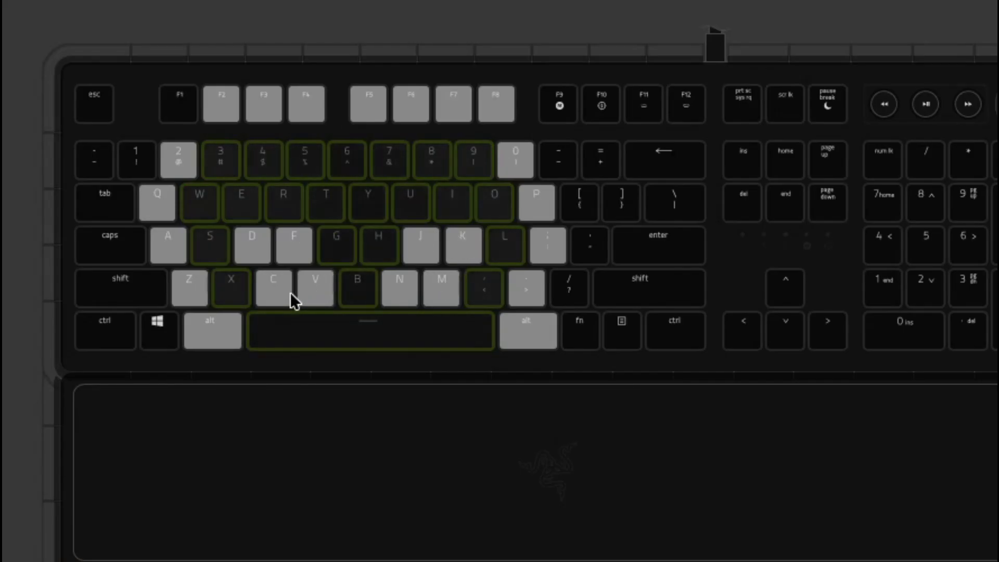
Select the D, F, C, V, J, K, N and M eye keys in the Wave layer and set their angle to 180°
{"action": "mouse_move", "coordinate": [290, 294]}
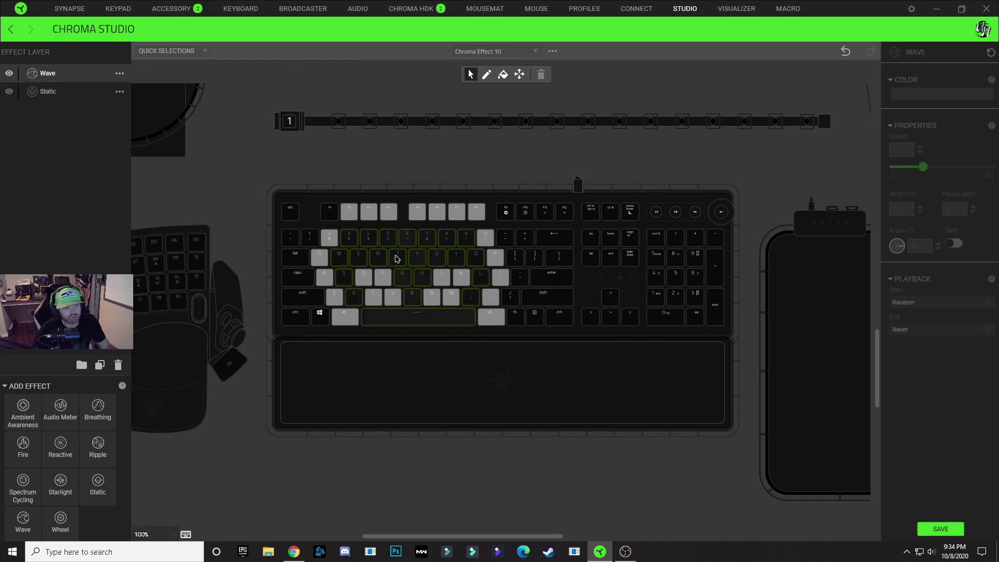
{"action": "left_click", "coordinate": [363, 280]}
{"action": "left_click", "coordinate": [381, 279]}
{"action": "left_click", "coordinate": [377, 296]}
{"action": "left_click", "coordinate": [397, 299]}
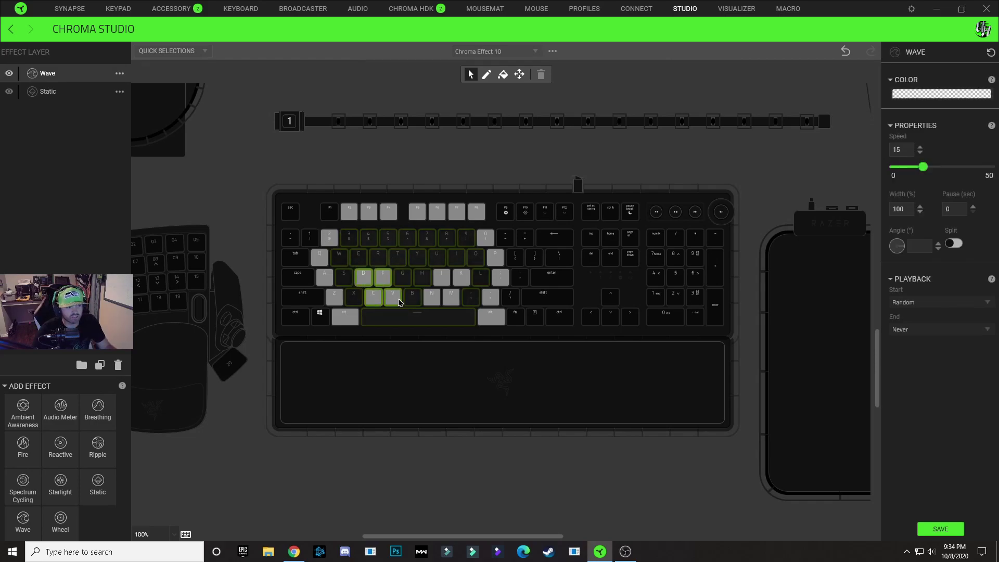
{"action": "left_click", "coordinate": [442, 296]}
{"action": "left_click", "coordinate": [442, 282]}
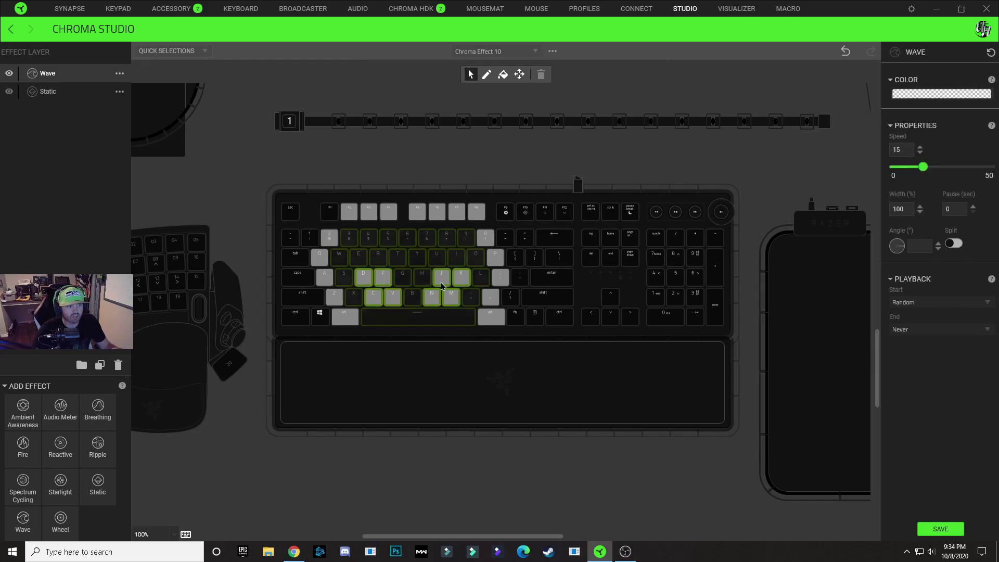
{"action": "left_click", "coordinate": [897, 251]}
{"action": "type", "text": "80"}
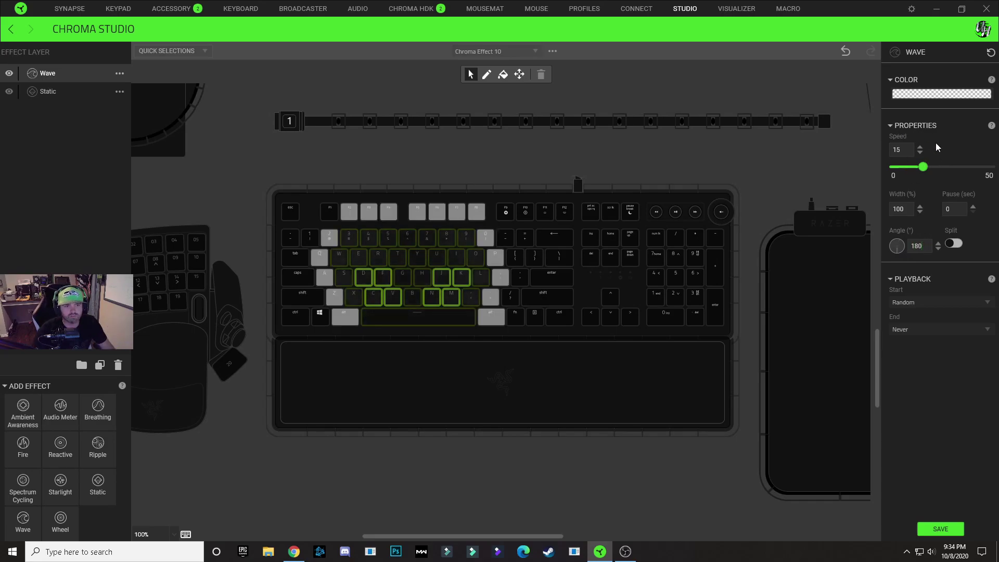
Apply the black, yellow and green gradient pattern to the eye keys and delete its first and last black stops
{"action": "left_click", "coordinate": [941, 94]}
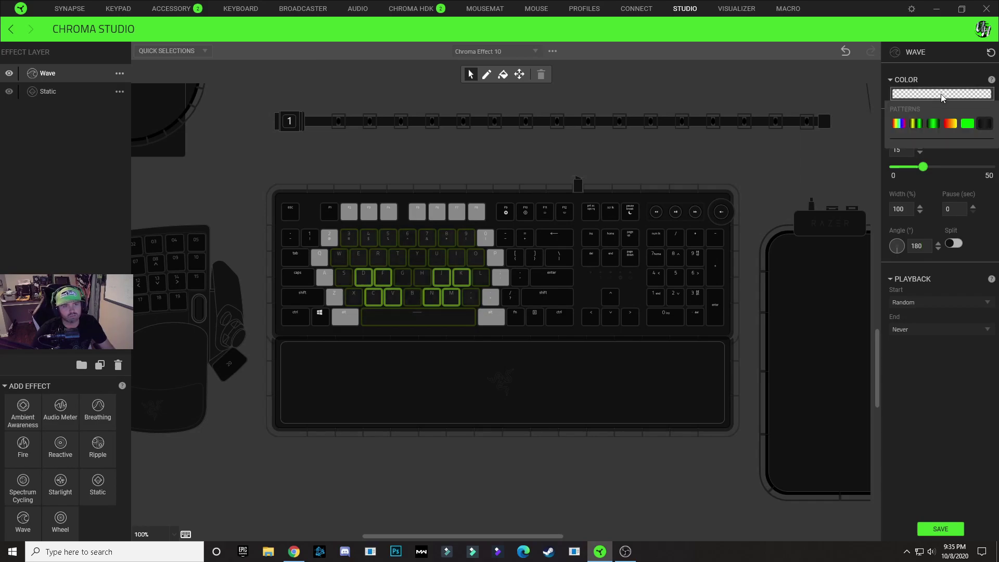
{"action": "left_click", "coordinate": [934, 124]}
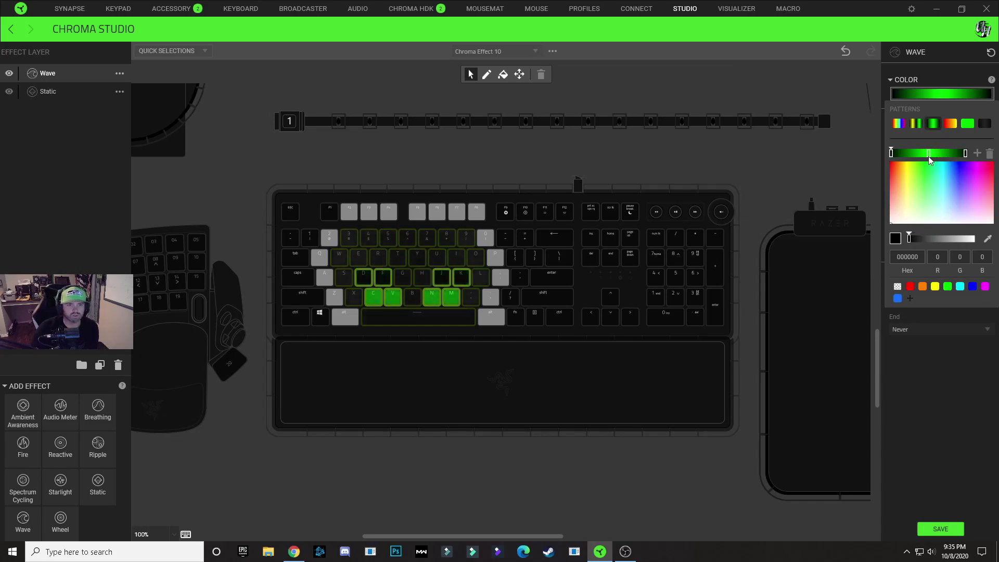
{"action": "left_click", "coordinate": [919, 124]}
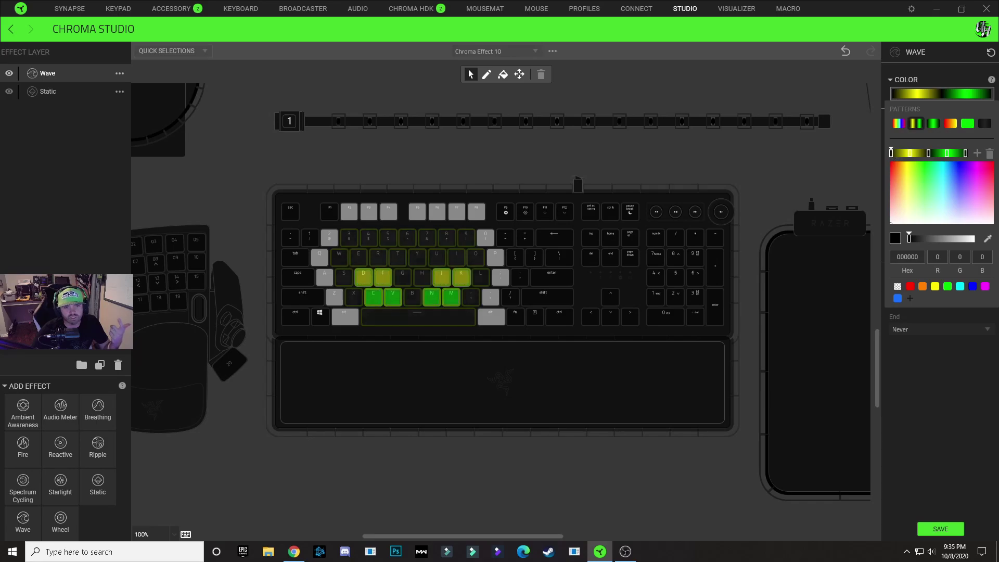
{"action": "left_click", "coordinate": [990, 154]}
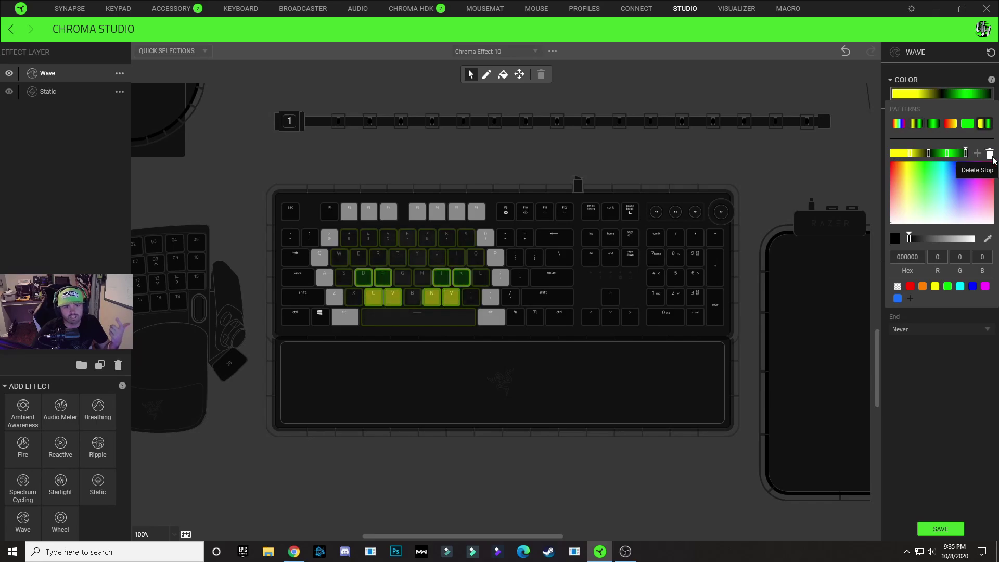
{"action": "left_click", "coordinate": [989, 154]}
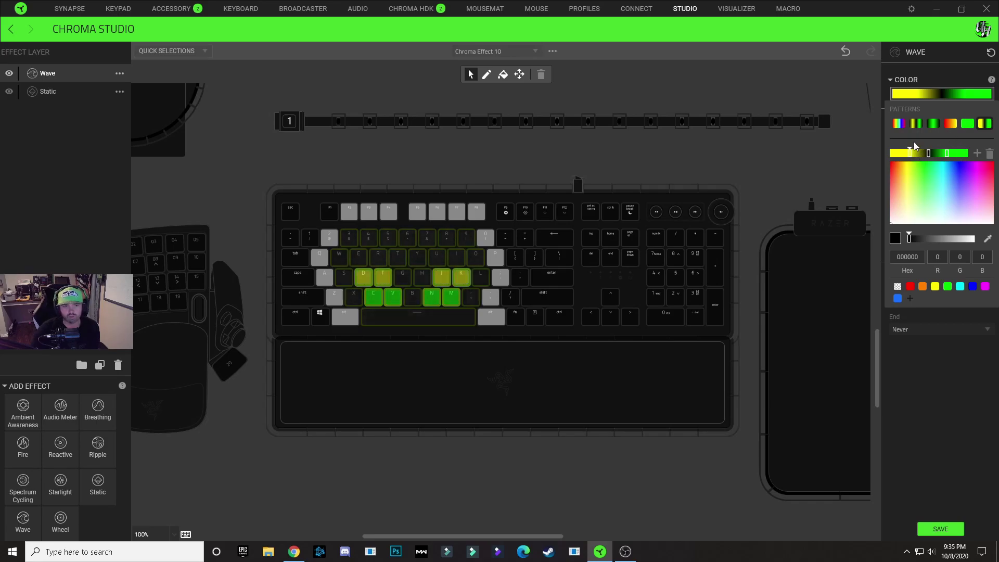
Make the yellow first stop and green last stop of the eye keys' gradient transparent
{"action": "left_click", "coordinate": [901, 291]}
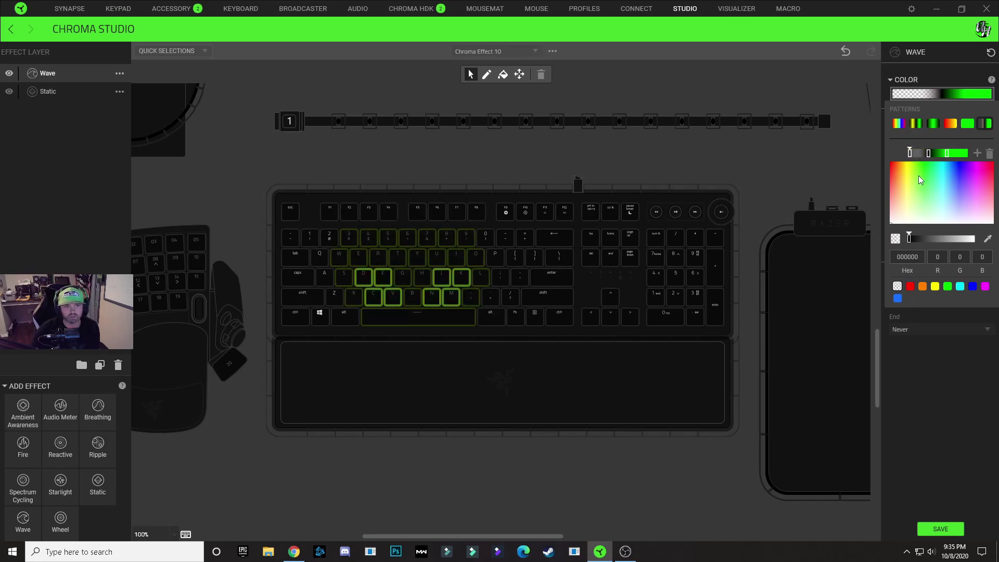
{"action": "left_click", "coordinate": [946, 154]}
{"action": "left_click", "coordinate": [898, 287]}
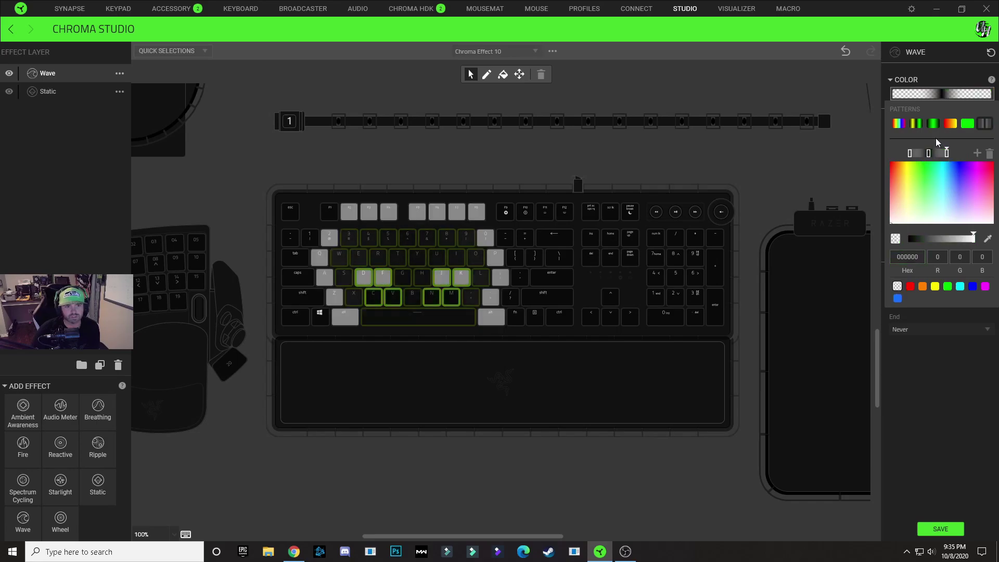
Move the black middle stop beside the first stop, set it to hex 000001, and add another black stop beside the last one
{"action": "left_click_drag", "start_coordinate": [928, 153], "coordinate": [915, 151]}
{"action": "double_click", "coordinate": [913, 254]}
{"action": "type", "text": "000001"}
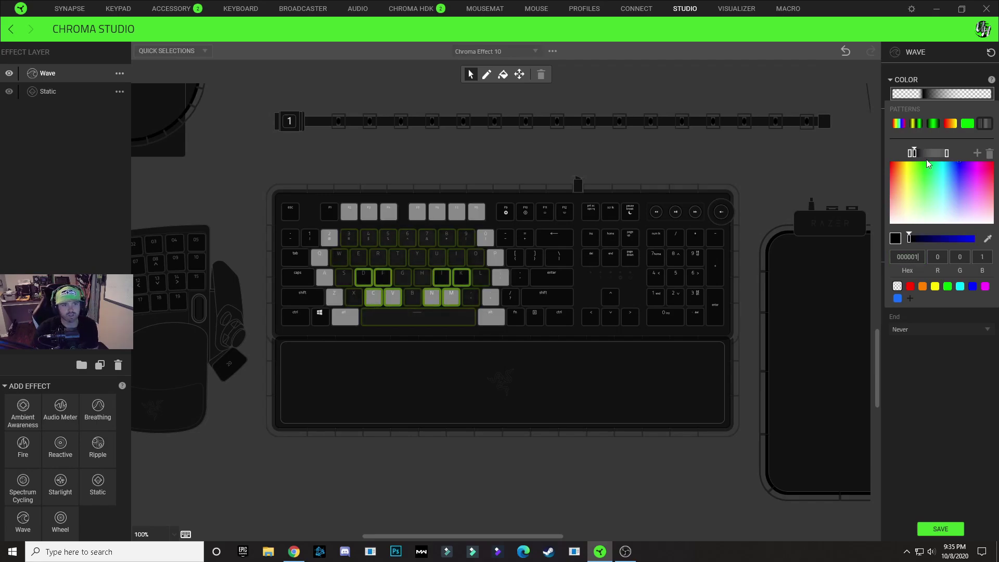
{"action": "left_click", "coordinate": [978, 155]}
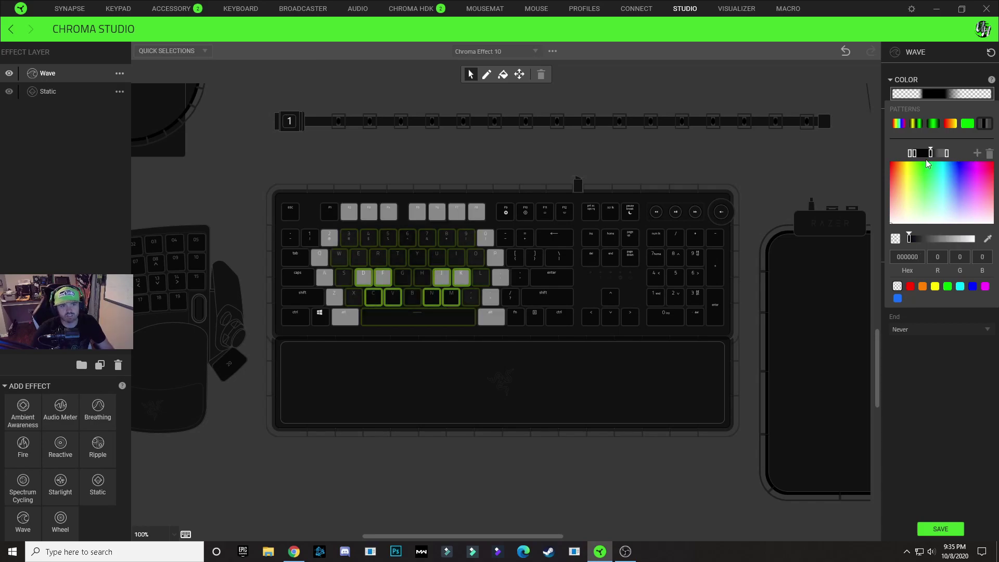
{"action": "mouse_move", "coordinate": [932, 155]}
{"action": "left_mouse_down"}
{"action": "mouse_move", "coordinate": [945, 155]}
{"action": "mouse_move", "coordinate": [913, 156]}
{"action": "left_mouse_up"}
{"action": "left_click", "coordinate": [945, 154]}
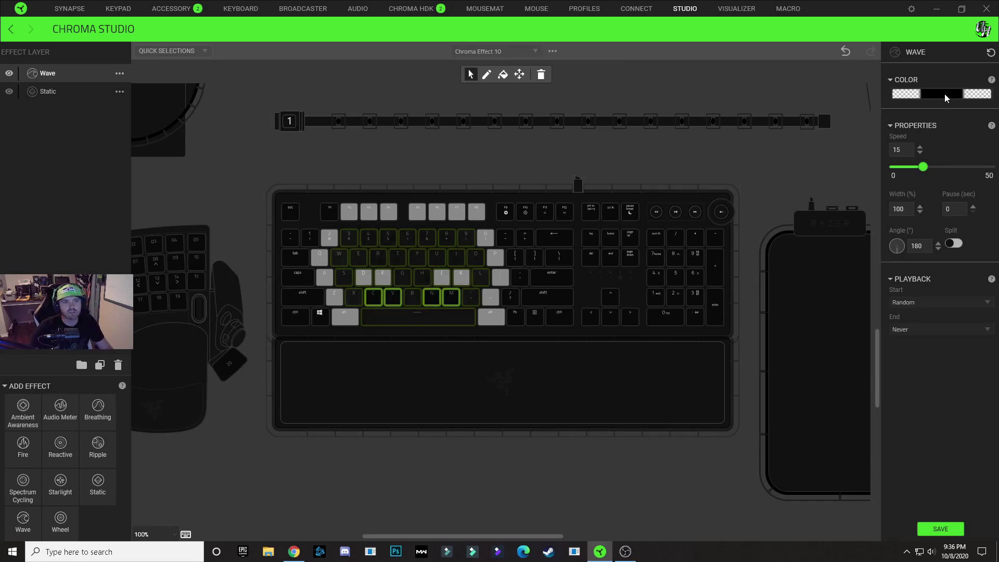
Narrow the black band in the C, V, N and M keys' gradient by moving its stops inward, and clear the key selection
{"action": "left_click", "coordinate": [945, 94]}
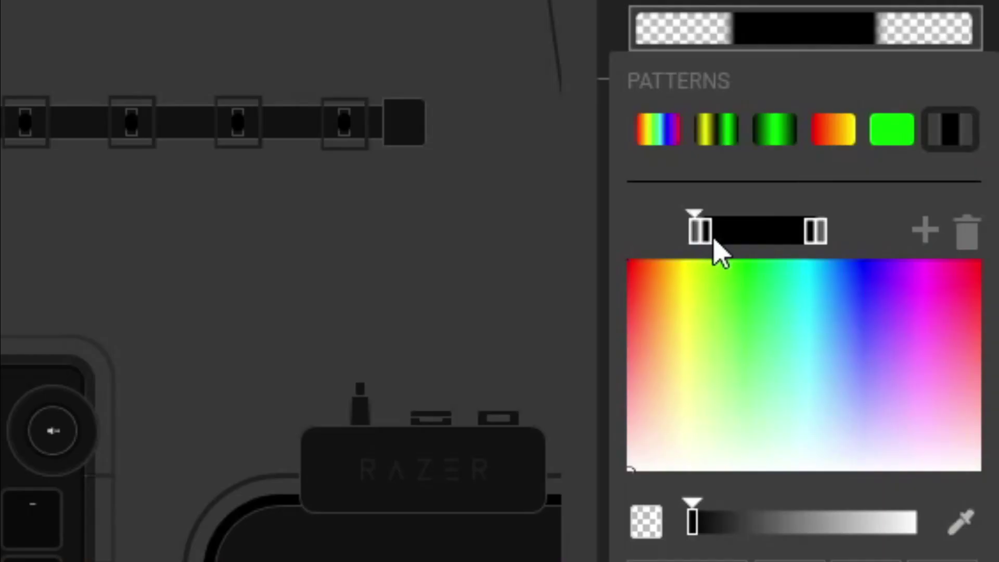
{"action": "left_click_drag", "start_coordinate": [707, 234], "coordinate": [735, 232]}
{"action": "left_click_drag", "start_coordinate": [811, 233], "coordinate": [790, 233]}
{"action": "left_click", "coordinate": [804, 236]}
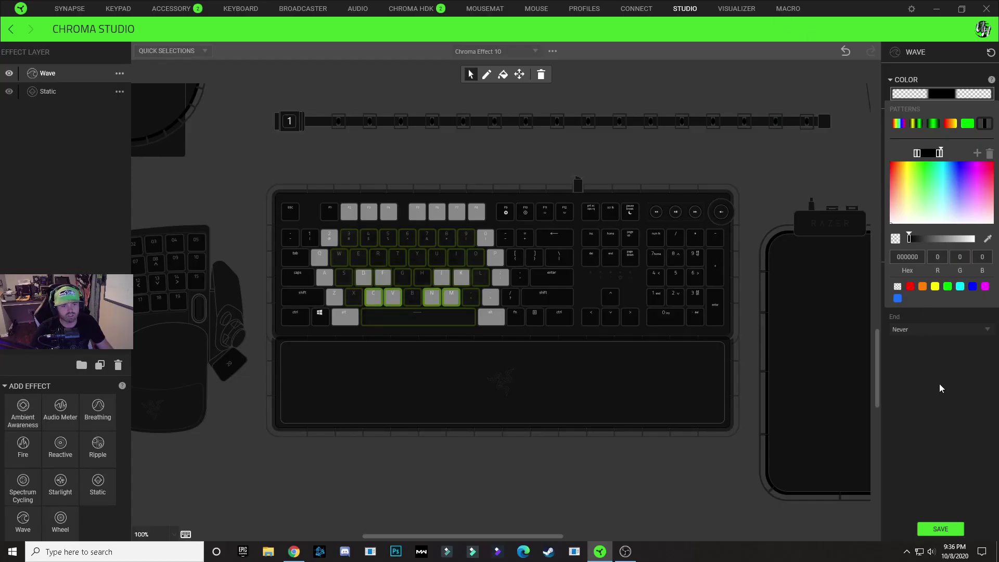
{"action": "left_click", "coordinate": [940, 389]}
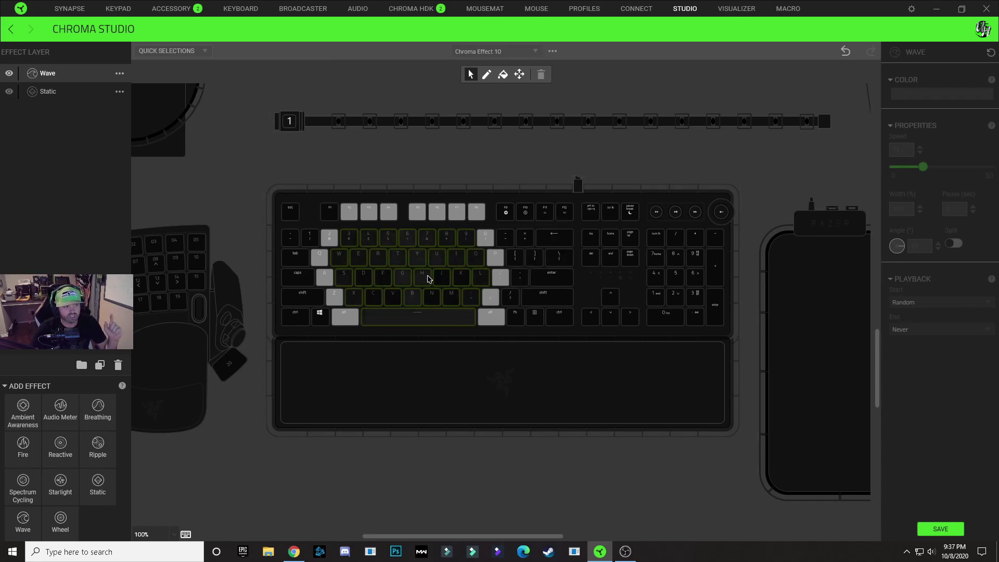
Select the D, F, J and K eye keys and set their wave width to 50% and pause to 7 seconds
{"action": "left_click", "coordinate": [461, 284]}
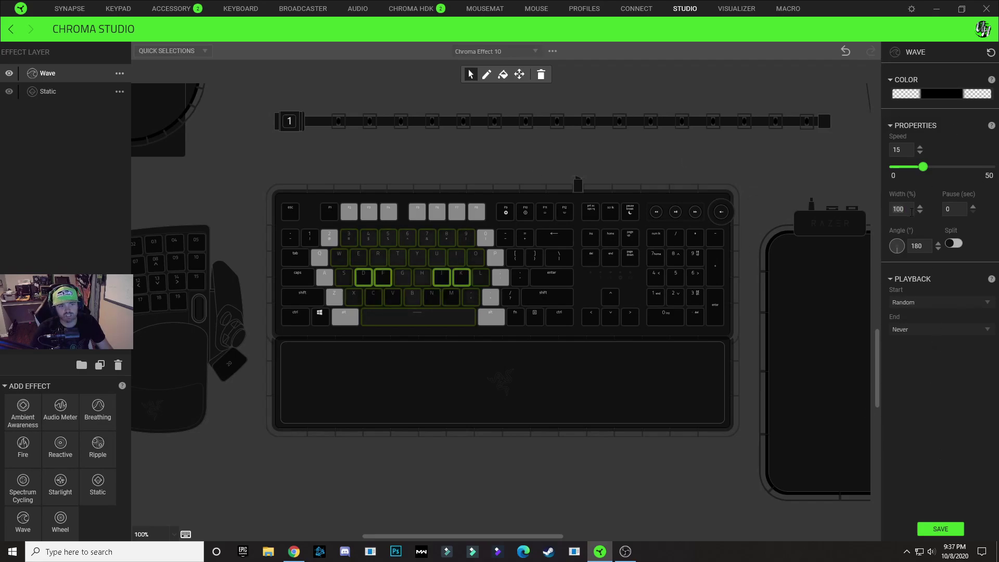
{"action": "type", "text": "50"}
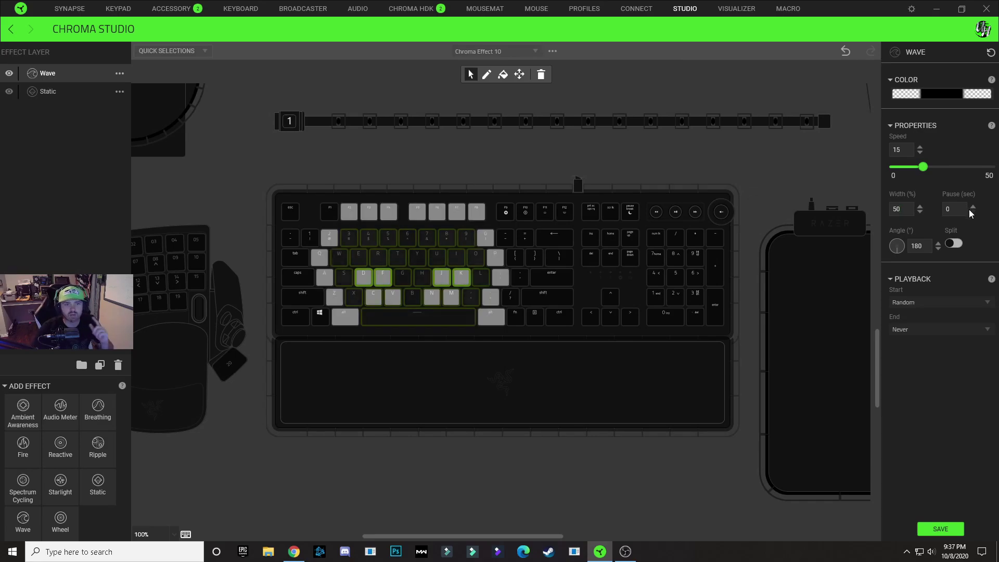
{"action": "left_click", "coordinate": [973, 207]}
{"action": "left_click", "coordinate": [973, 208]}
{"action": "left_click", "coordinate": [974, 207]}
{"action": "left_click", "coordinate": [973, 207]}
{"action": "left_click", "coordinate": [973, 207]}
{"action": "left_click", "coordinate": [973, 207]}
{"action": "left_click", "coordinate": [973, 207]}
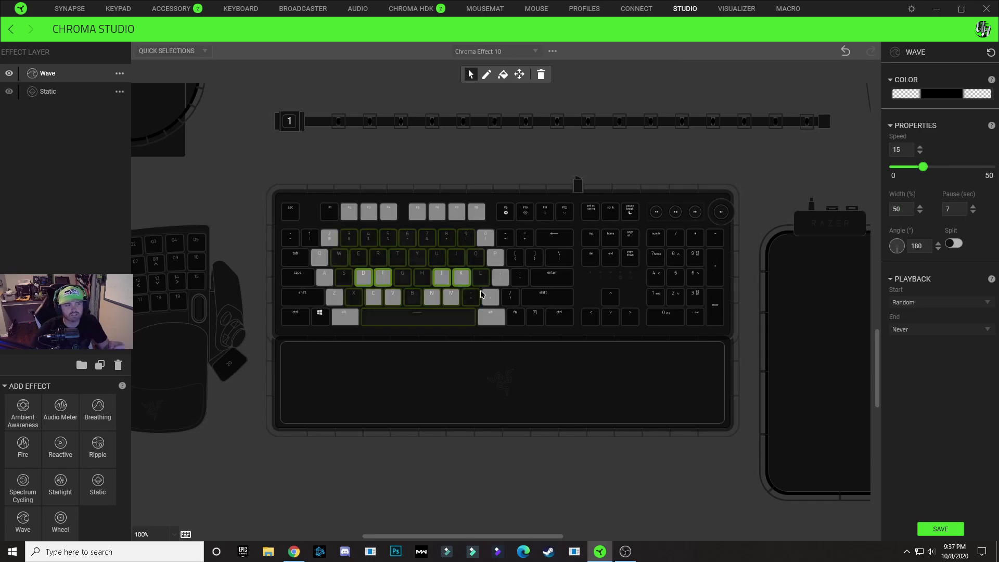
Set the C, V, N and M eye keys to a 50% wave width and 7-second pause, and save the effect
{"action": "left_click", "coordinate": [454, 304]}
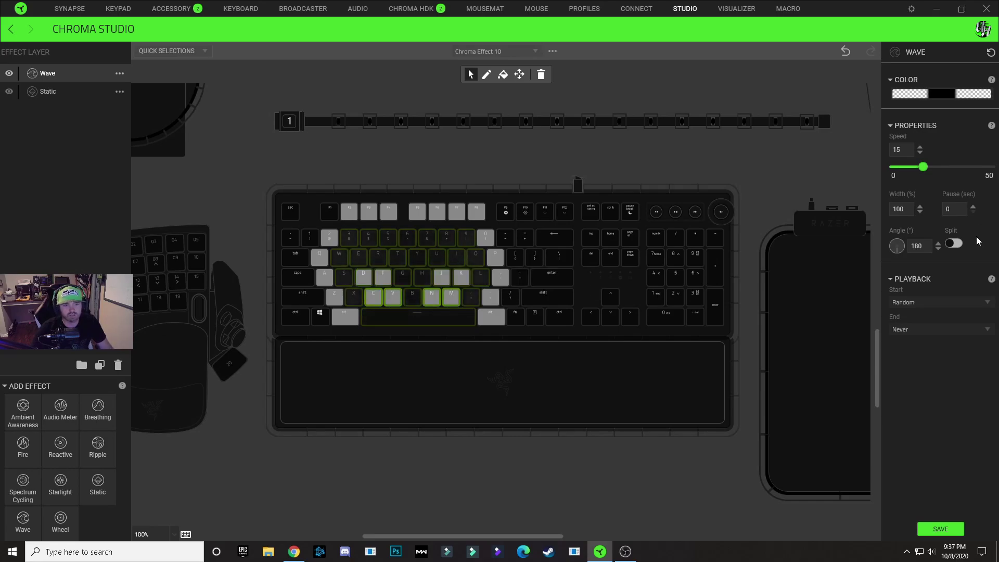
{"action": "double_click", "coordinate": [908, 209]}
{"action": "type", "text": "50"}
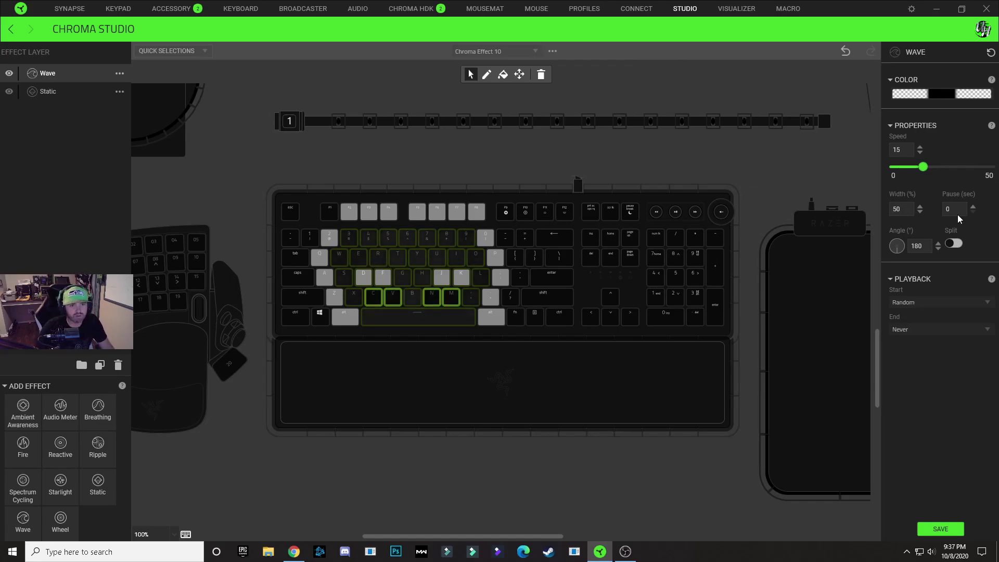
{"action": "left_click", "coordinate": [973, 207]}
{"action": "left_click", "coordinate": [975, 207]}
{"action": "left_click", "coordinate": [974, 207]}
{"action": "left_click", "coordinate": [974, 208]}
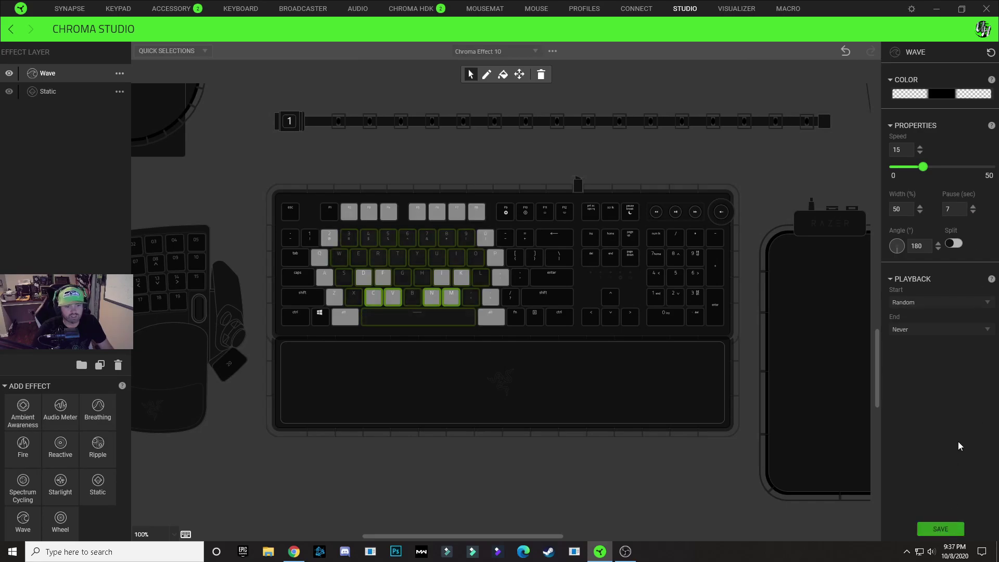
{"action": "left_click", "coordinate": [742, 148]}
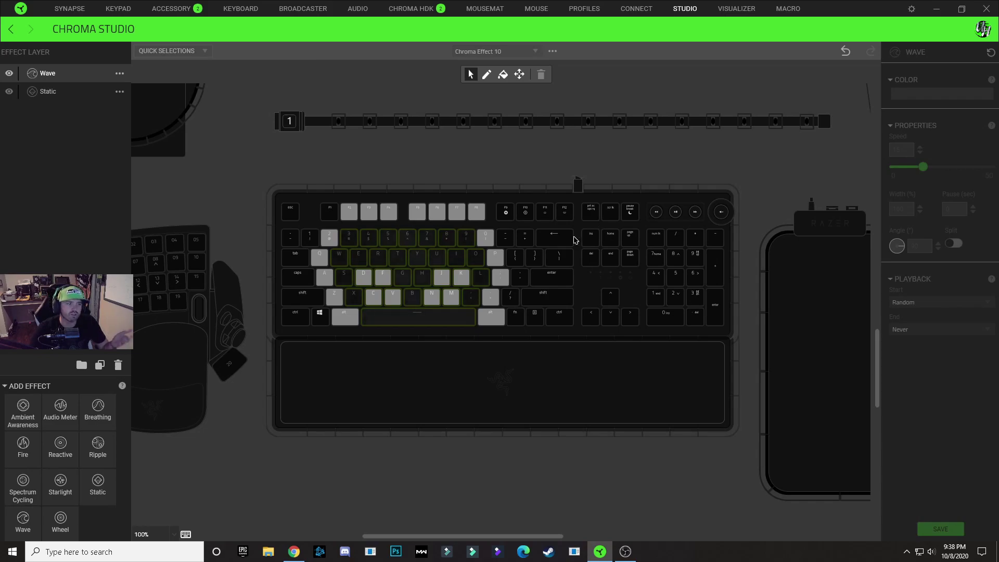
Set the wave width to 30% for the D, F, J, K group and the C, V, N, M group, and save the effect
{"action": "left_click", "coordinate": [464, 285]}
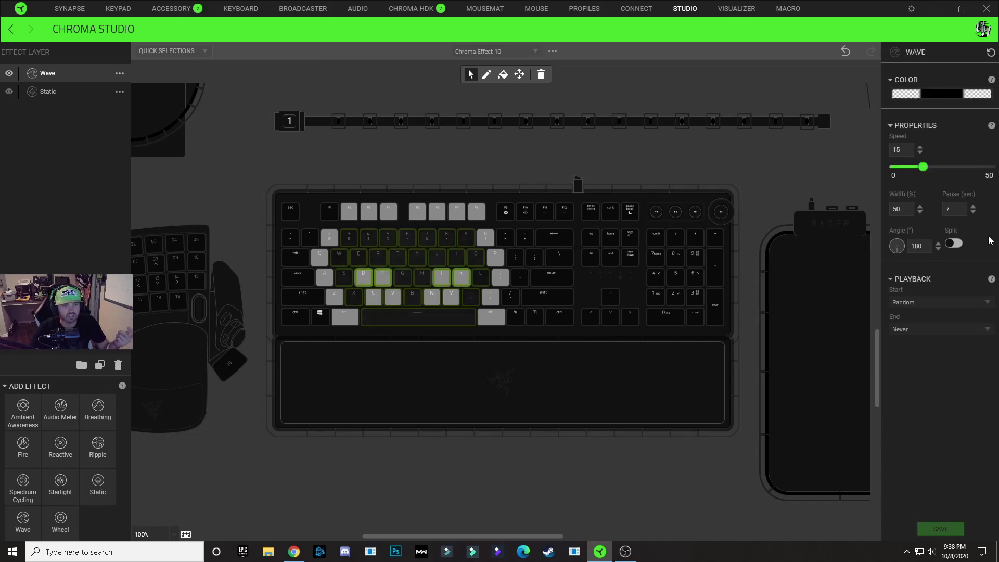
{"action": "double_click", "coordinate": [902, 211]}
{"action": "type", "text": "30"}
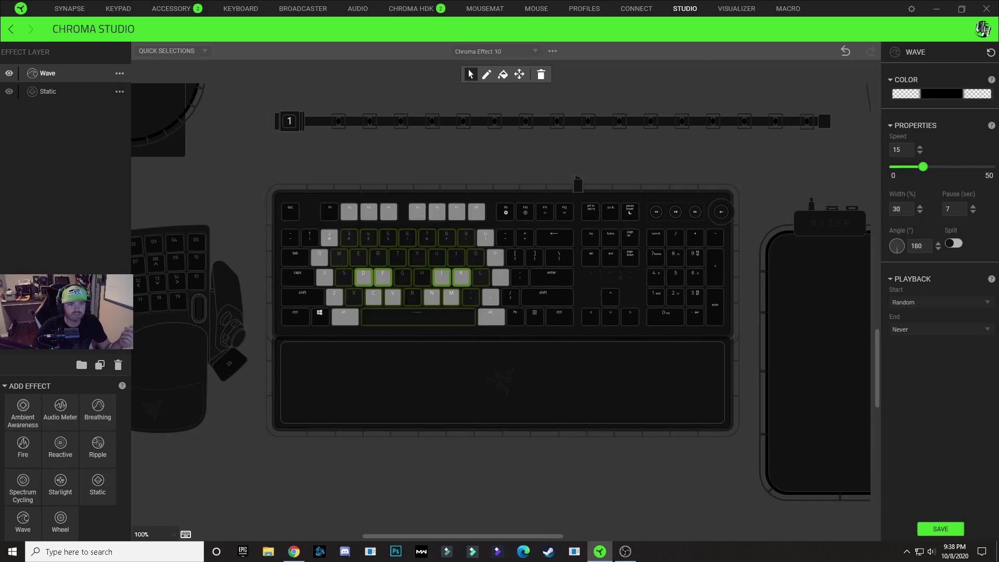
{"action": "left_click", "coordinate": [454, 299]}
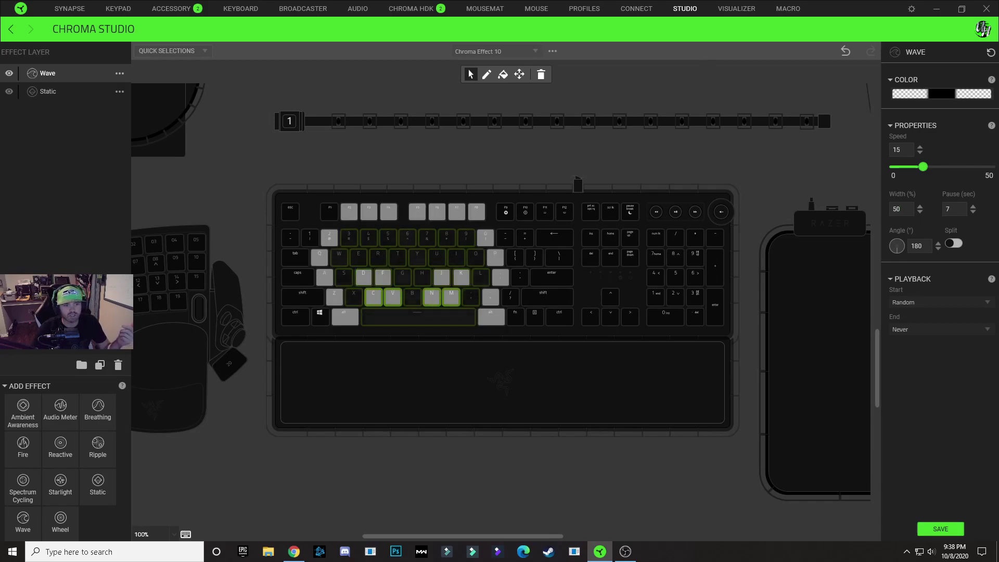
{"action": "double_click", "coordinate": [900, 209]}
{"action": "type", "text": "30"}
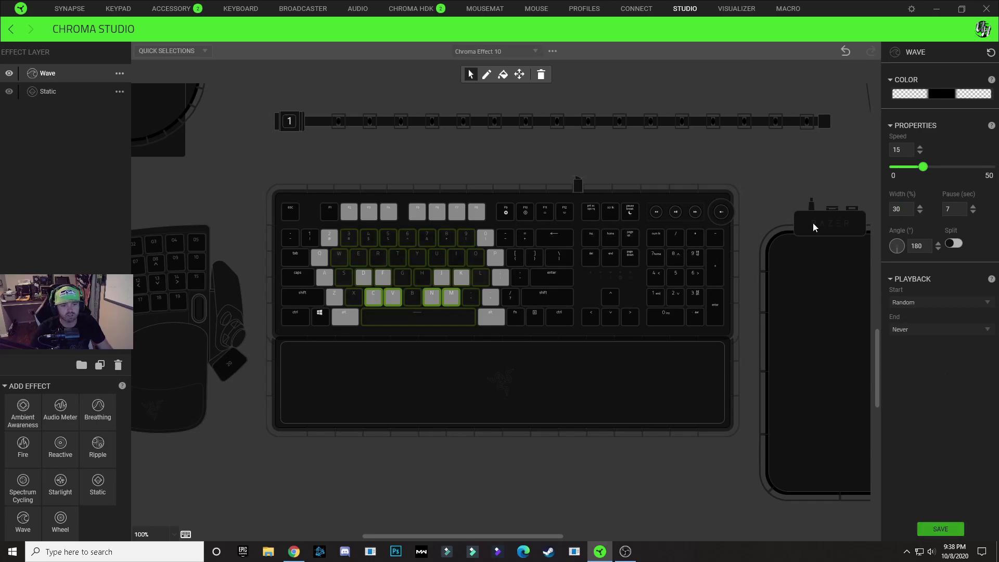
{"action": "left_click", "coordinate": [764, 164]}
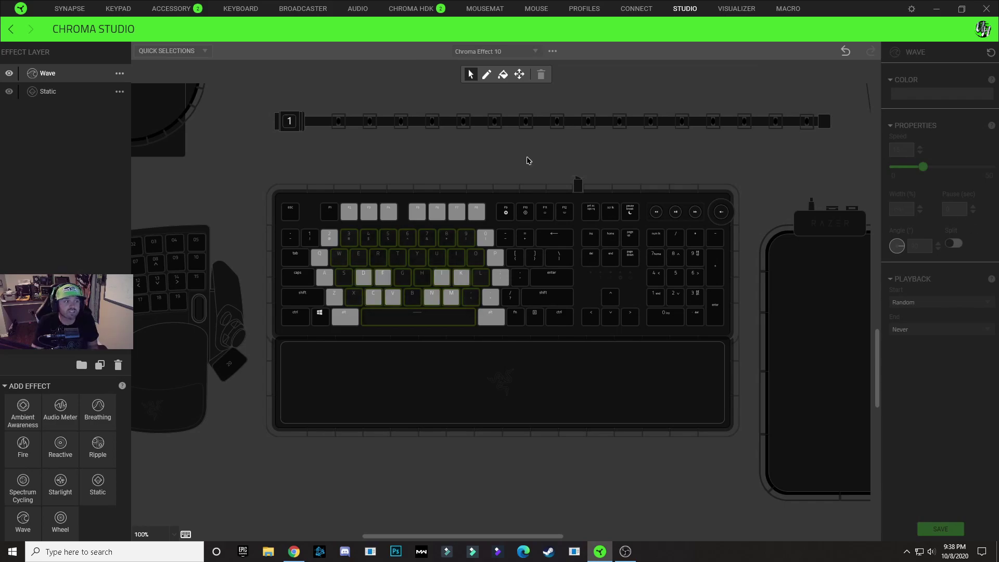
Select the right half of the keyboard and wrist rest lighting, leaving out the keys that form the skull
{"action": "left_click_drag", "start_coordinate": [423, 166], "coordinate": [734, 473]}
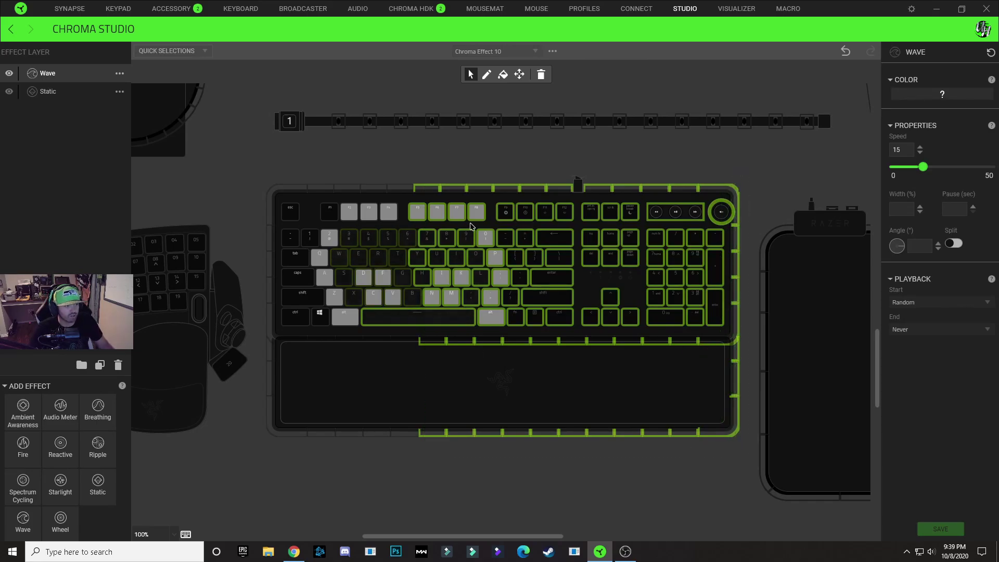
{"action": "left_click_drag", "start_coordinate": [416, 210], "coordinate": [480, 217]}
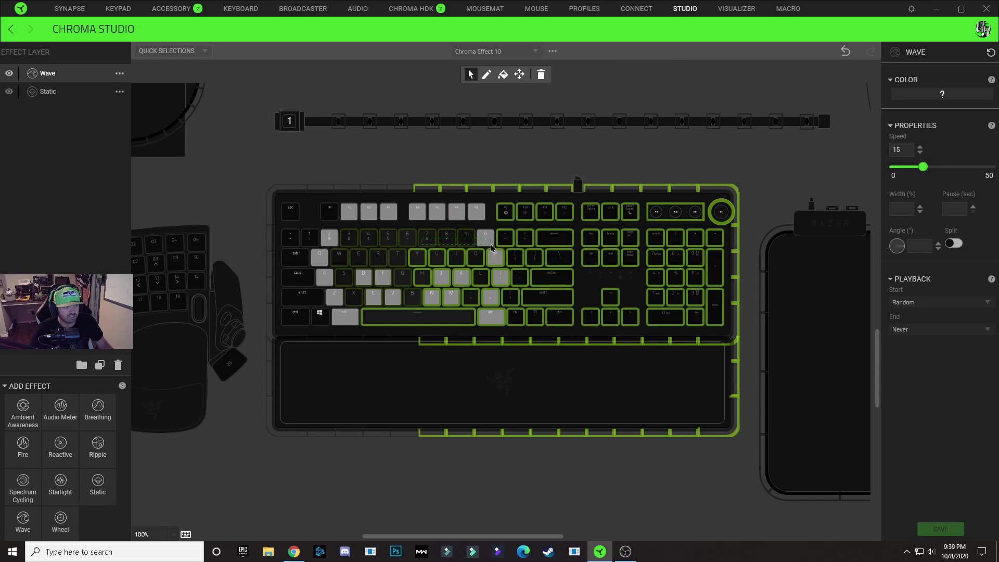
{"action": "left_click_drag", "start_coordinate": [417, 262], "coordinate": [507, 282]}
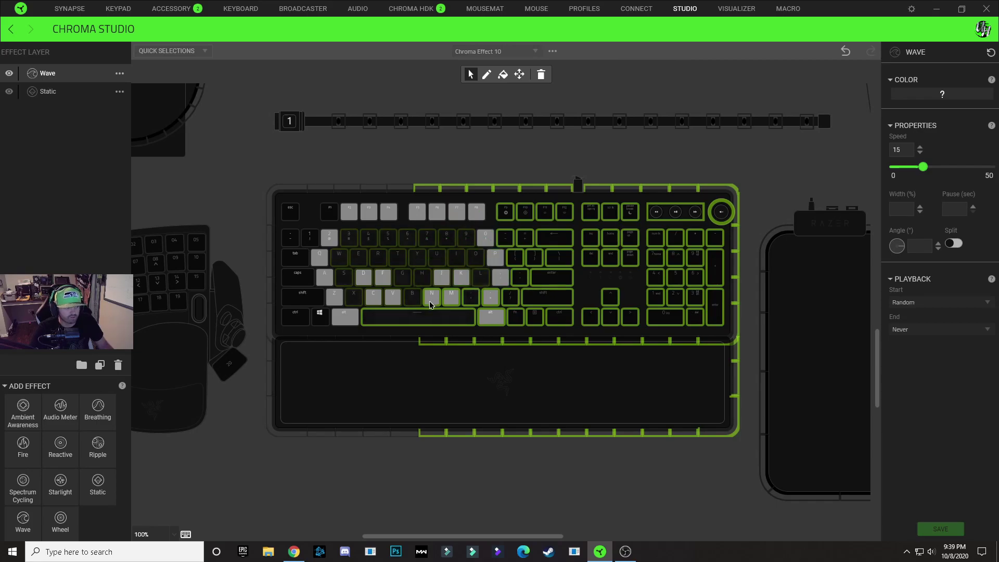
{"action": "left_click_drag", "start_coordinate": [430, 304], "coordinate": [494, 315]}
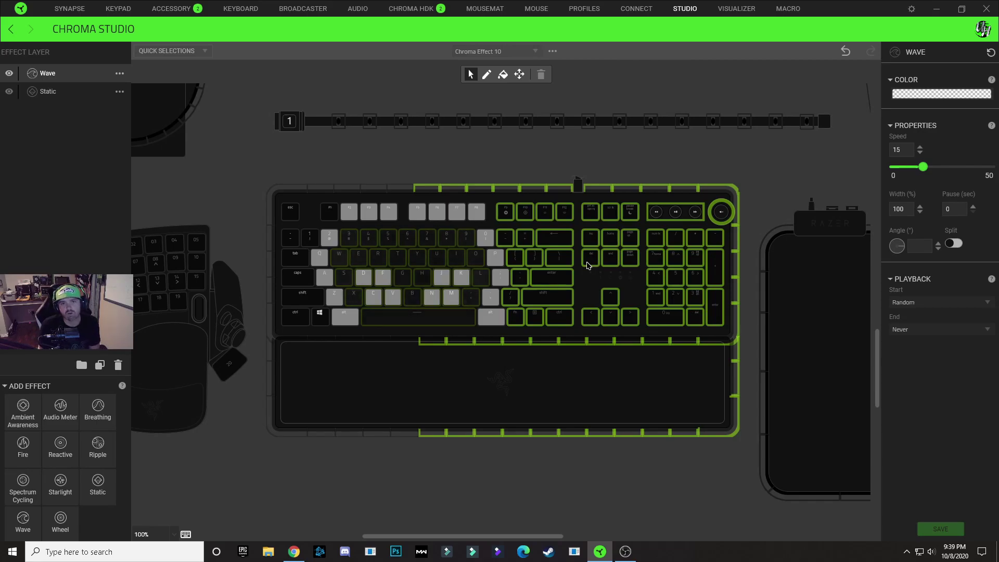
Apply the black-green-black pattern to the selection, shift its middle stop toward the first and darken that stop to hex 0A0A0A
{"action": "left_click", "coordinate": [929, 94]}
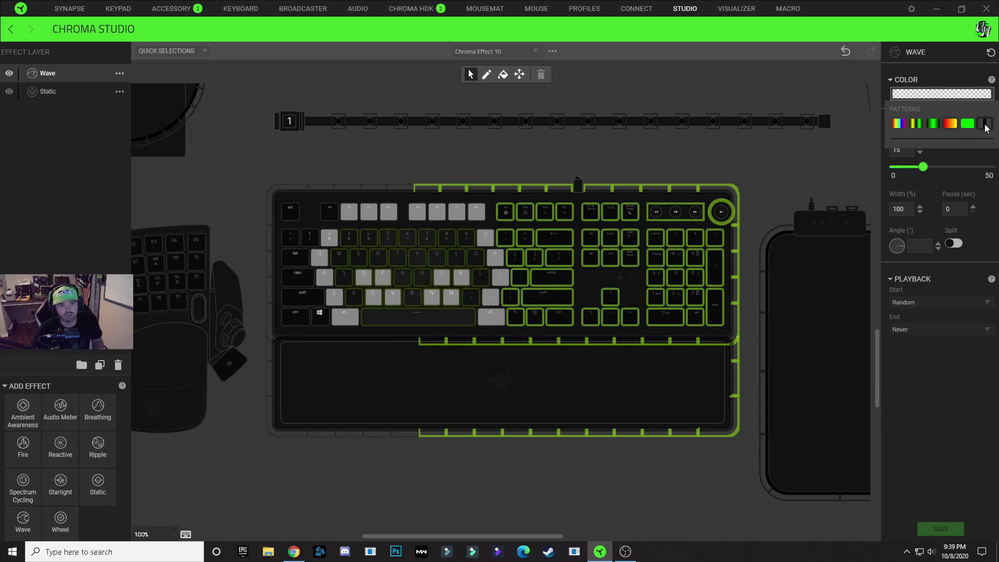
{"action": "left_click", "coordinate": [932, 126]}
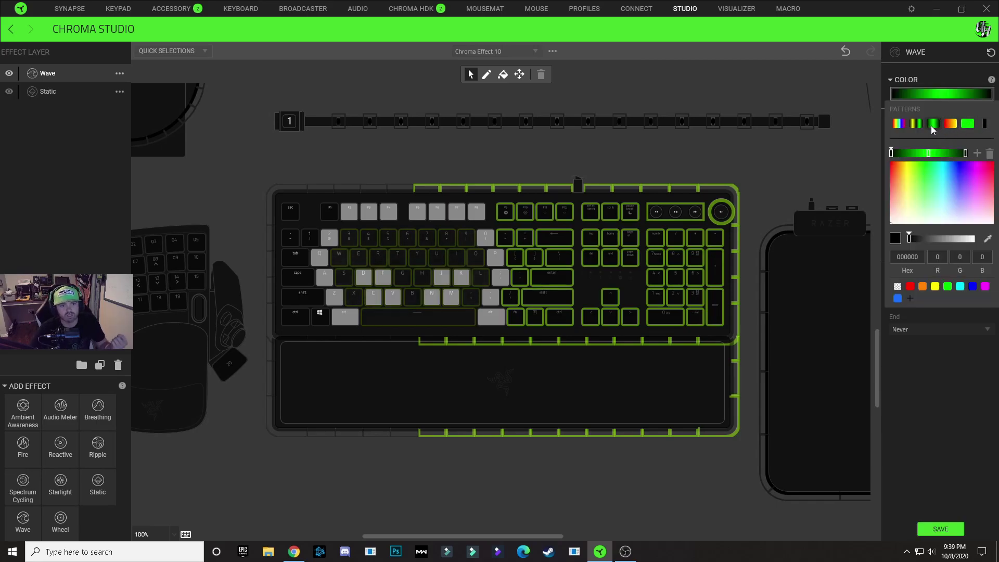
{"action": "left_click_drag", "start_coordinate": [929, 154], "coordinate": [918, 153]}
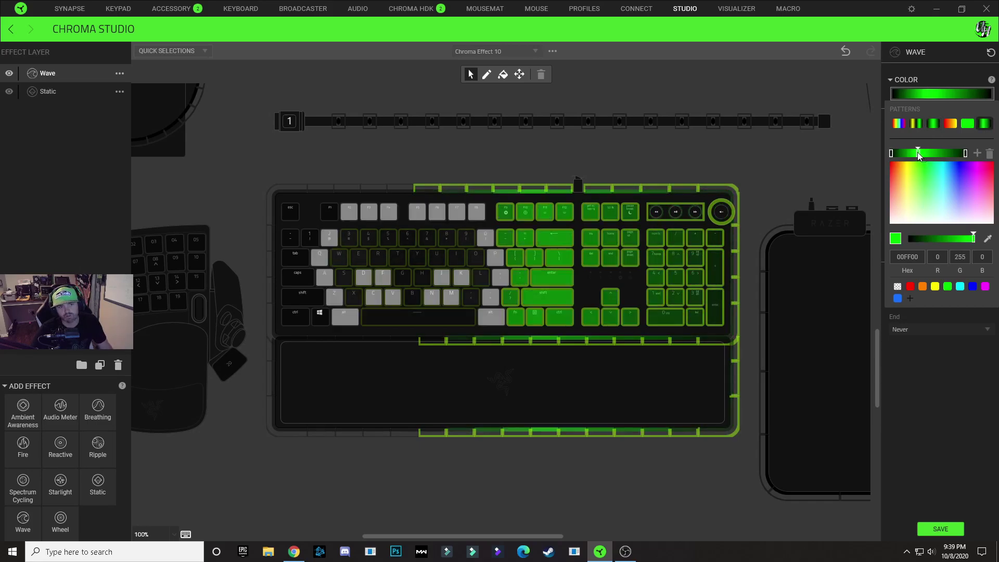
{"action": "left_click", "coordinate": [911, 257]}
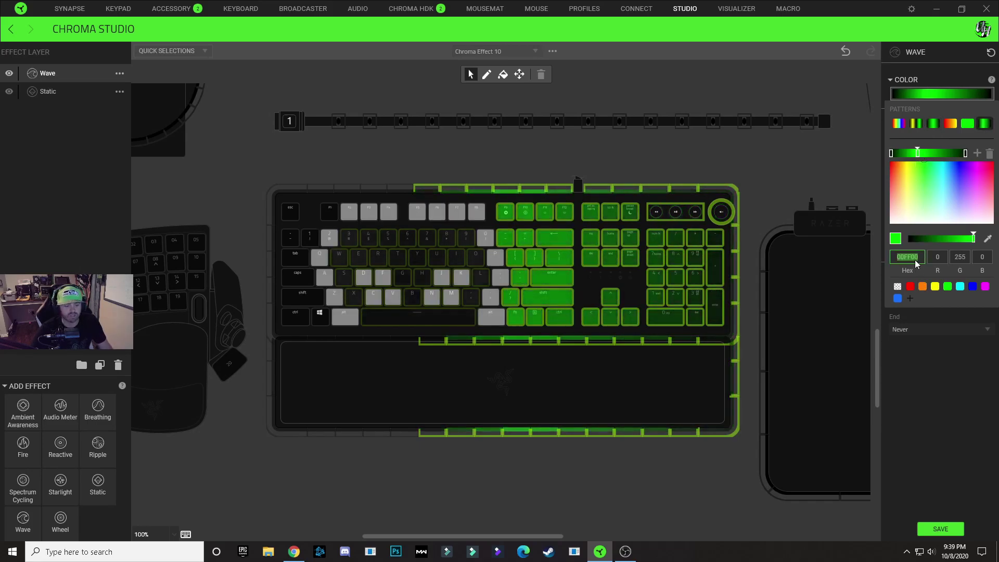
{"action": "type", "text": "FFFFFF"}
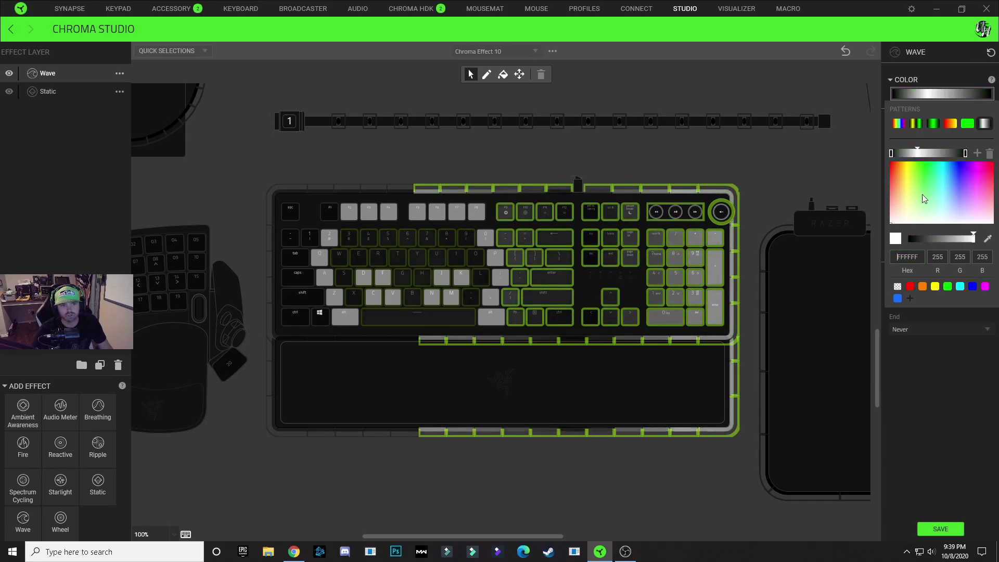
{"action": "left_click", "coordinate": [910, 238]}
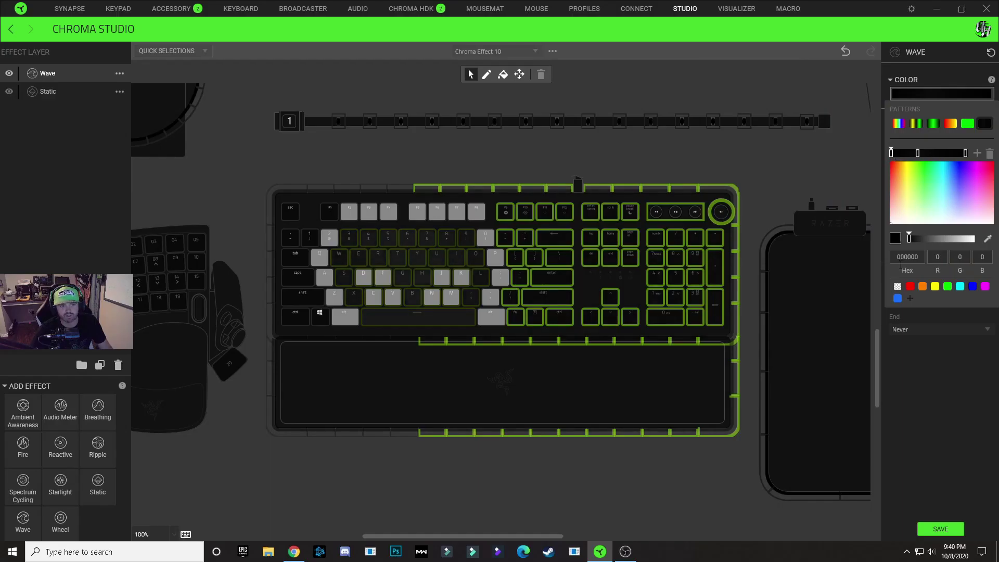
Make the gradient's first and last stops transparent and move both close to the dark middle stop
{"action": "left_click", "coordinate": [898, 286]}
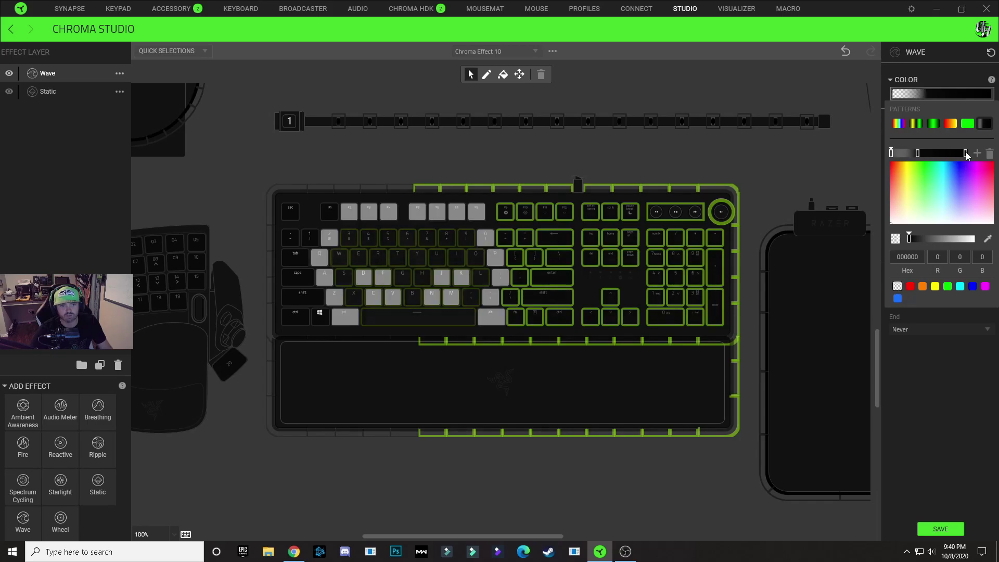
{"action": "left_click_drag", "start_coordinate": [914, 157], "coordinate": [912, 155]}
{"action": "left_click", "coordinate": [965, 154]}
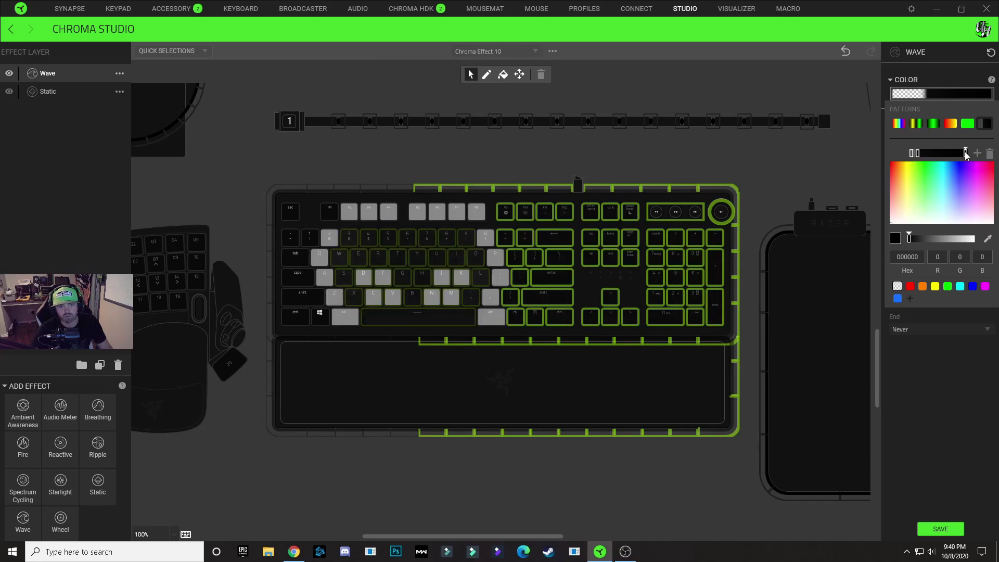
{"action": "left_click", "coordinate": [898, 286]}
{"action": "left_click_drag", "start_coordinate": [965, 155], "coordinate": [931, 155]}
Add a second dark stop from the 0A0A0A one, position the pair as a narrow solid band, and close the gradient editor
{"action": "left_click", "coordinate": [917, 155]}
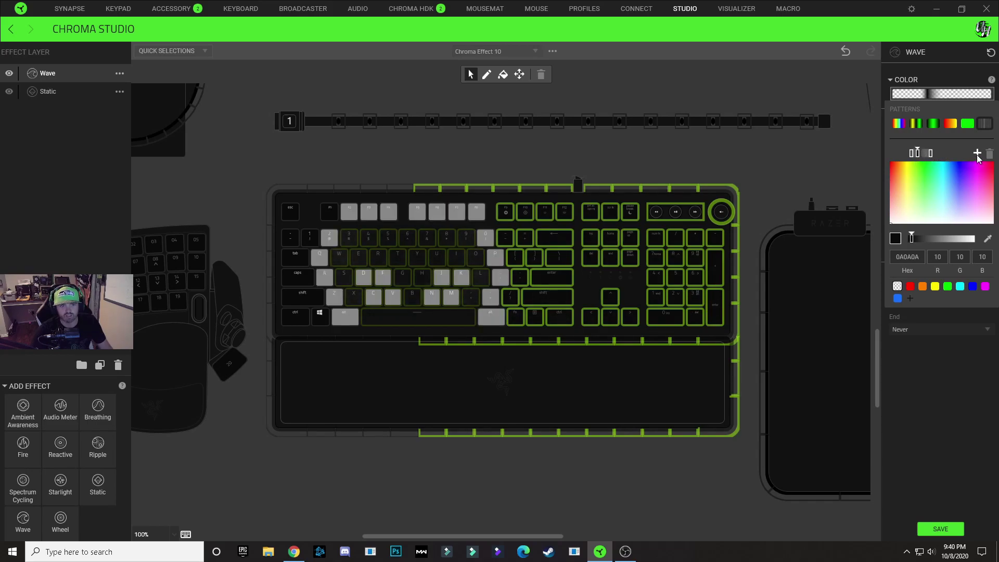
{"action": "left_click", "coordinate": [977, 154]}
{"action": "left_click_drag", "start_coordinate": [918, 155], "coordinate": [916, 155]}
{"action": "left_click", "coordinate": [925, 154]}
{"action": "left_click", "coordinate": [954, 405]}
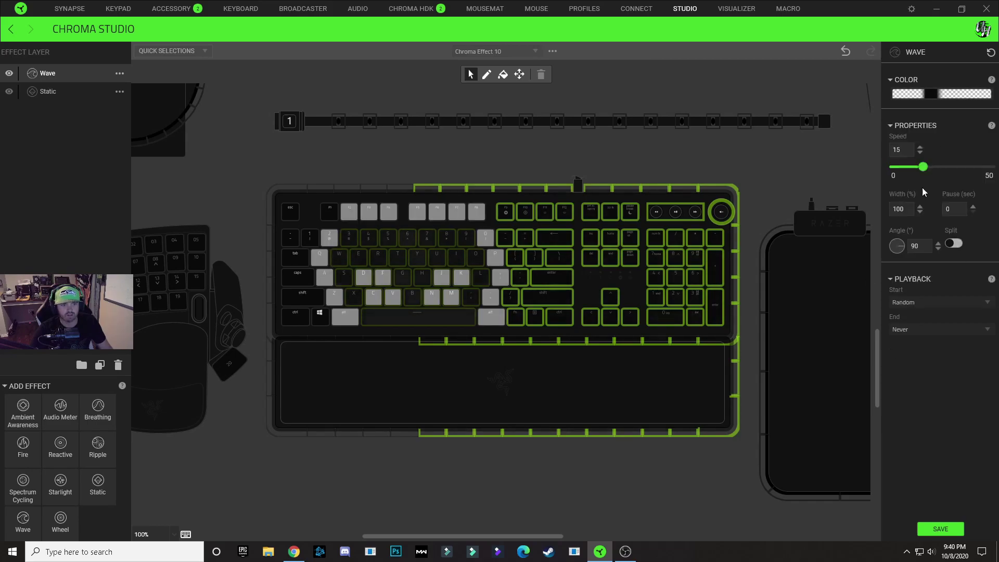
Set the selected right-side lighting's wave angle to 44° and its speed to 11
{"action": "left_click_drag", "start_coordinate": [909, 237], "coordinate": [912, 233]}
{"action": "double_click", "coordinate": [921, 152]}
{"action": "left_click", "coordinate": [920, 153]}
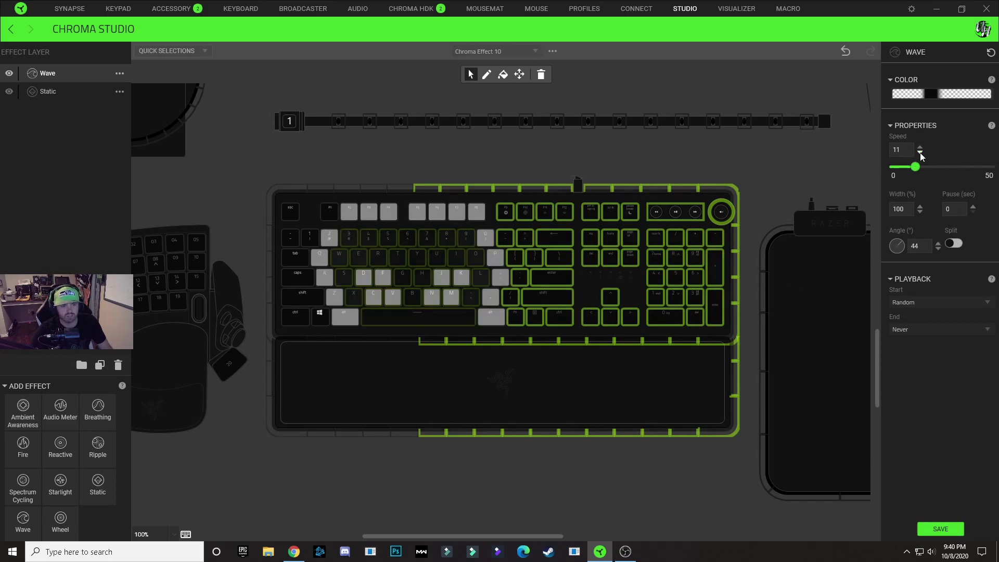
Lower the selected right-side lighting's wave speed to 4 and save the effect
{"action": "left_click", "coordinate": [920, 153]}
{"action": "left_click", "coordinate": [920, 152]}
{"action": "left_click", "coordinate": [920, 152]}
{"action": "left_click", "coordinate": [920, 153]}
{"action": "left_click", "coordinate": [920, 153]}
{"action": "left_click", "coordinate": [920, 153]}
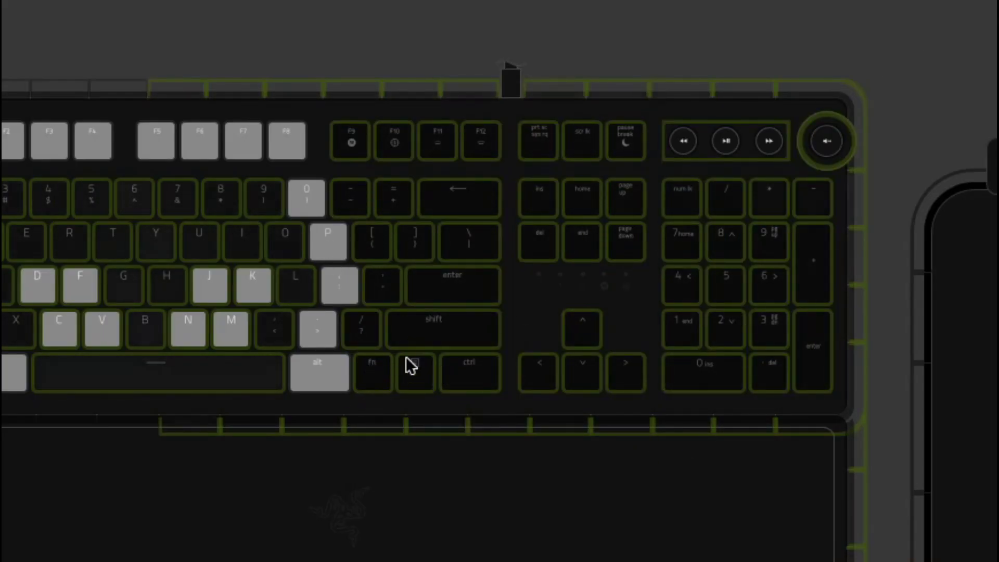
{"action": "mouse_move", "coordinate": [406, 358]}
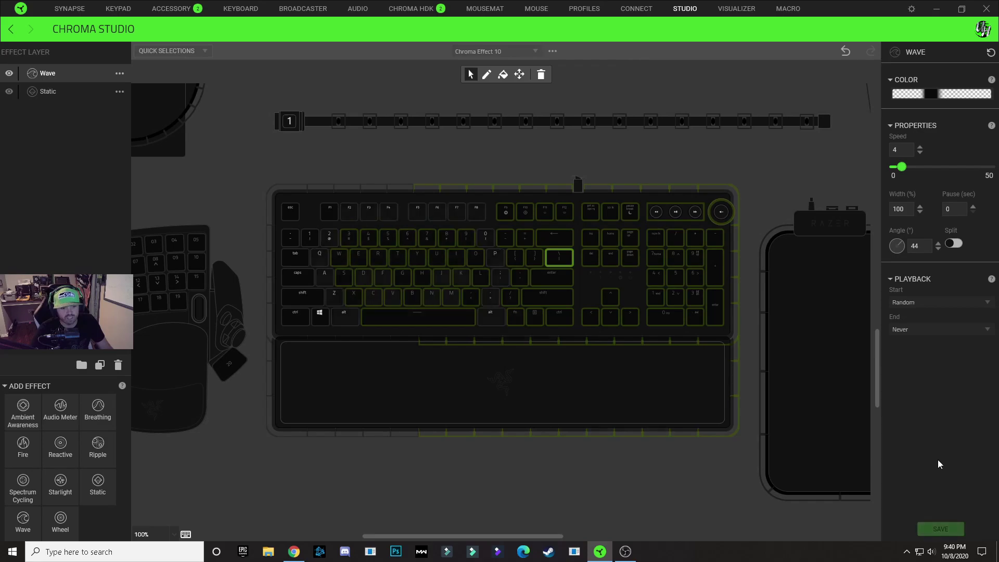
Select the left-side background keys and edge lighting outside the skull outline and give them the transparent gradient with the narrow dark band
{"action": "left_click", "coordinate": [546, 239]}
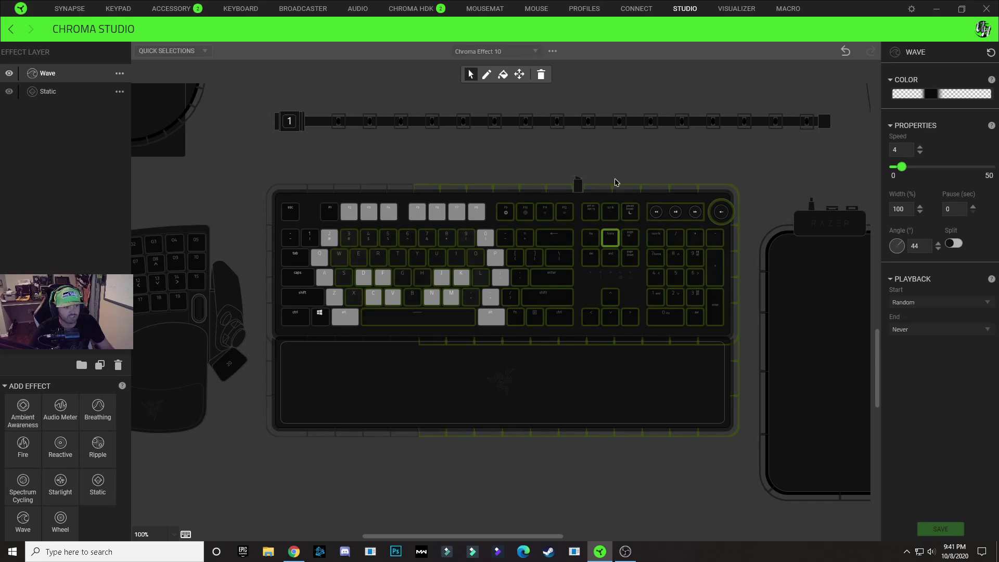
{"action": "left_click_drag", "start_coordinate": [400, 167], "coordinate": [259, 511]}
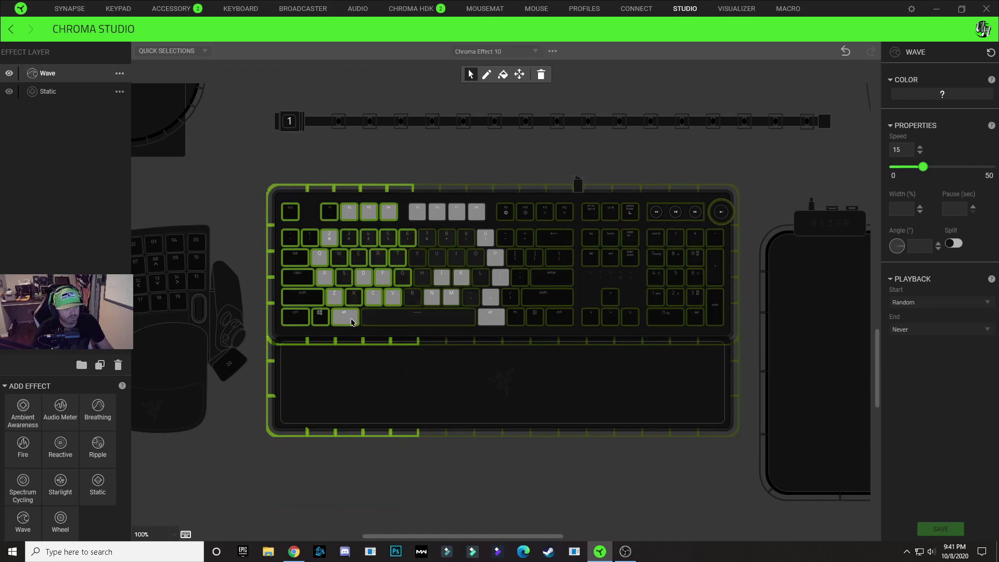
{"action": "left_click_drag", "start_coordinate": [335, 284], "coordinate": [398, 280]}
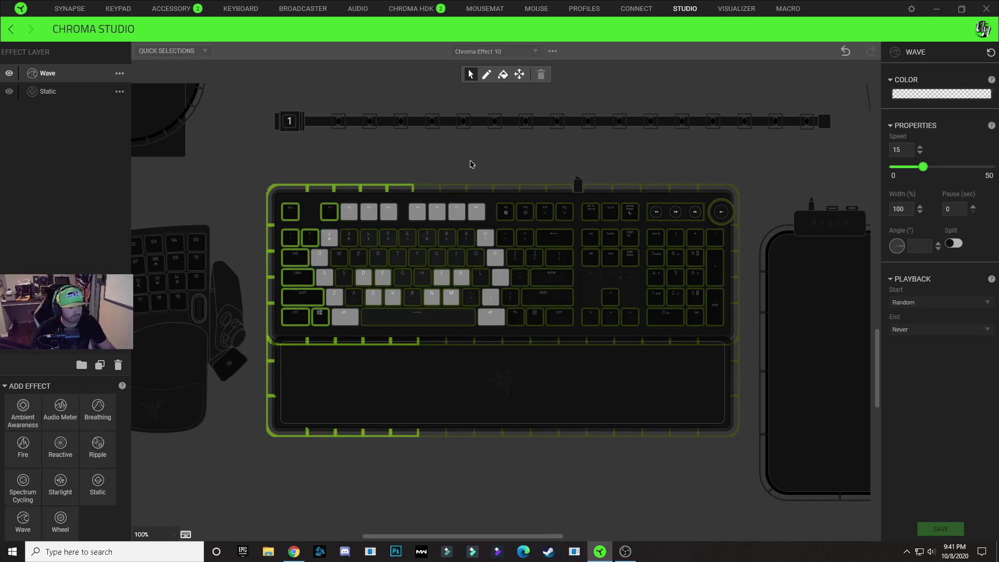
{"action": "left_click", "coordinate": [472, 164]}
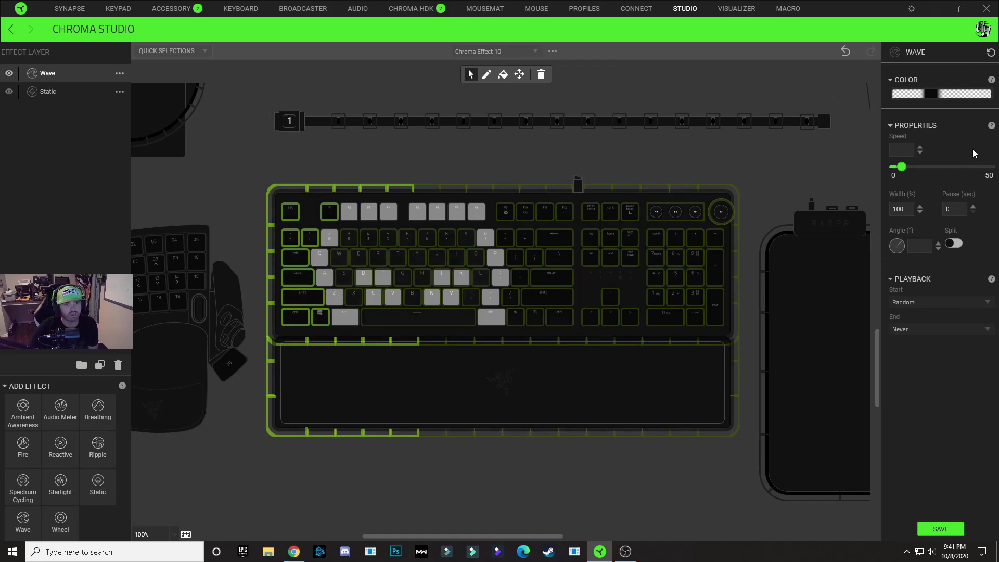
Set the left-side lighting's wave angle to 316°, save the effect and clear the selection
{"action": "left_click", "coordinate": [892, 240]}
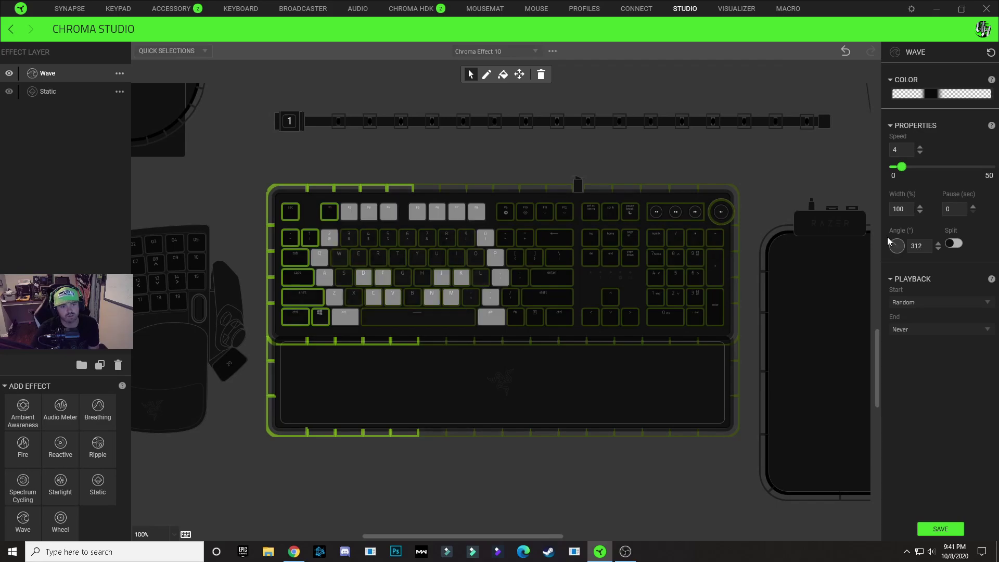
{"action": "left_click_drag", "start_coordinate": [888, 236], "coordinate": [889, 237]}
{"action": "left_click", "coordinate": [949, 534]}
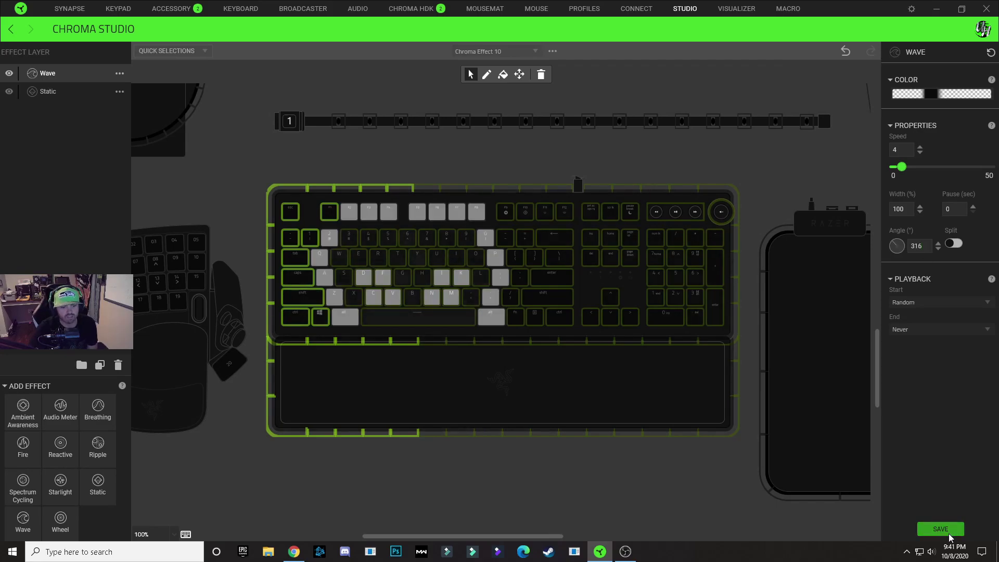
{"action": "left_click", "coordinate": [784, 195]}
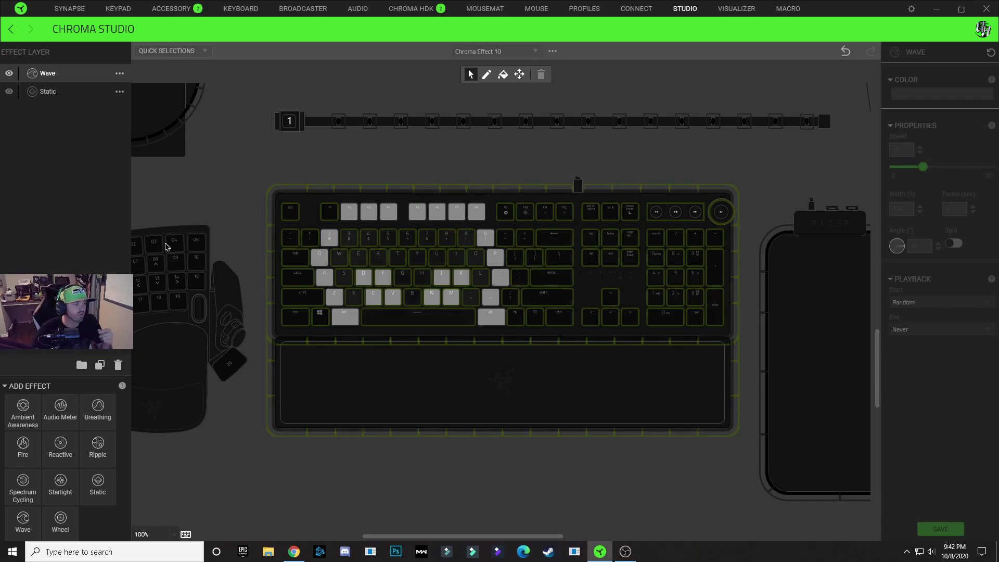
Add a Reactive effect layer and select all of the keyboard's keys for it
{"action": "left_click", "coordinate": [420, 223]}
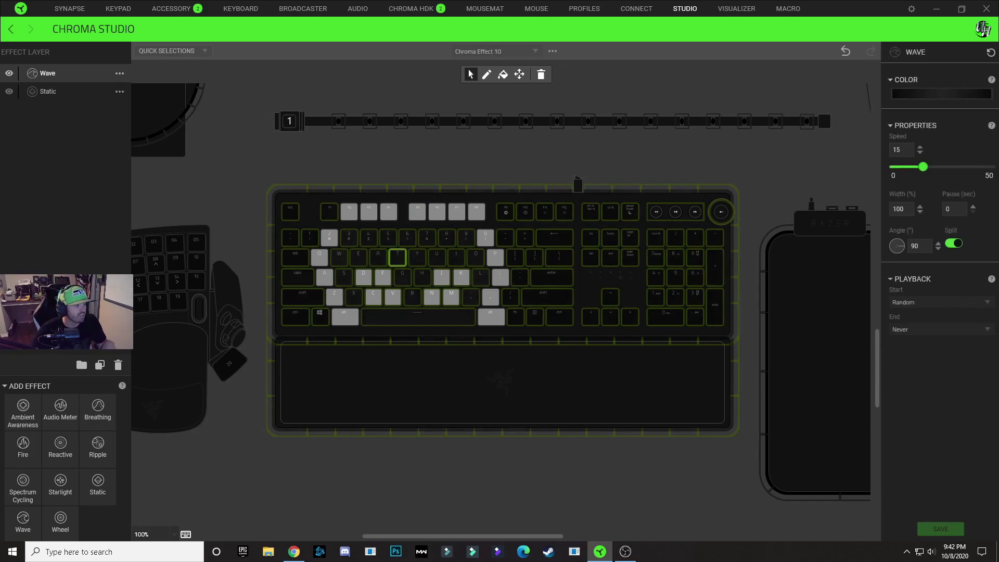
{"action": "left_click", "coordinate": [51, 454]}
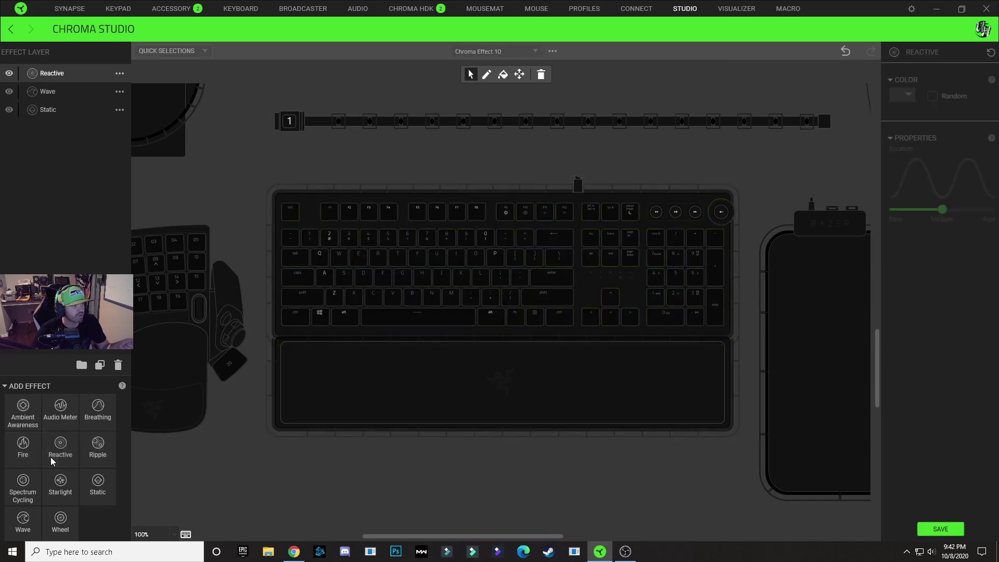
{"action": "left_click", "coordinate": [253, 192]}
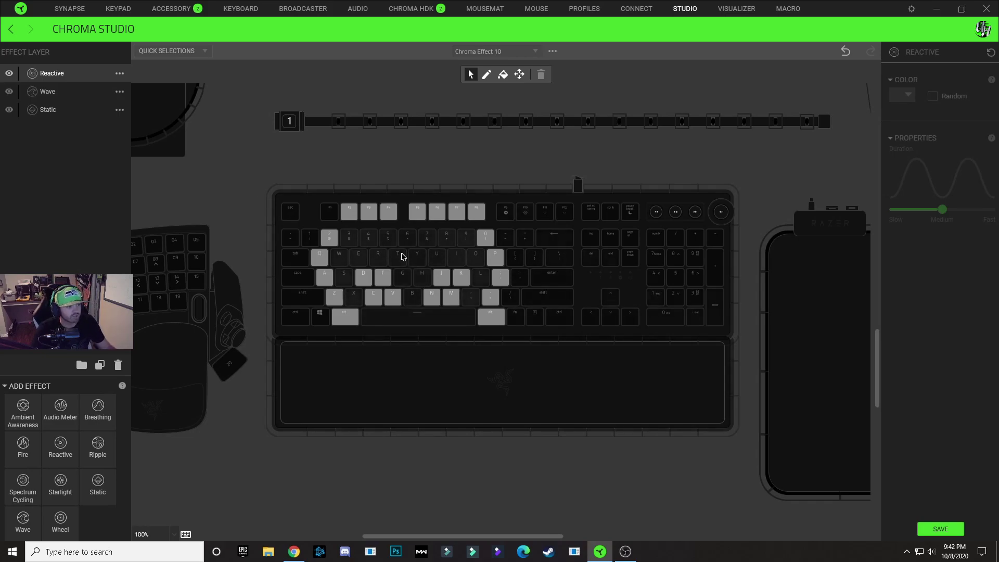
{"action": "left_click_drag", "start_coordinate": [281, 202], "coordinate": [725, 330]}
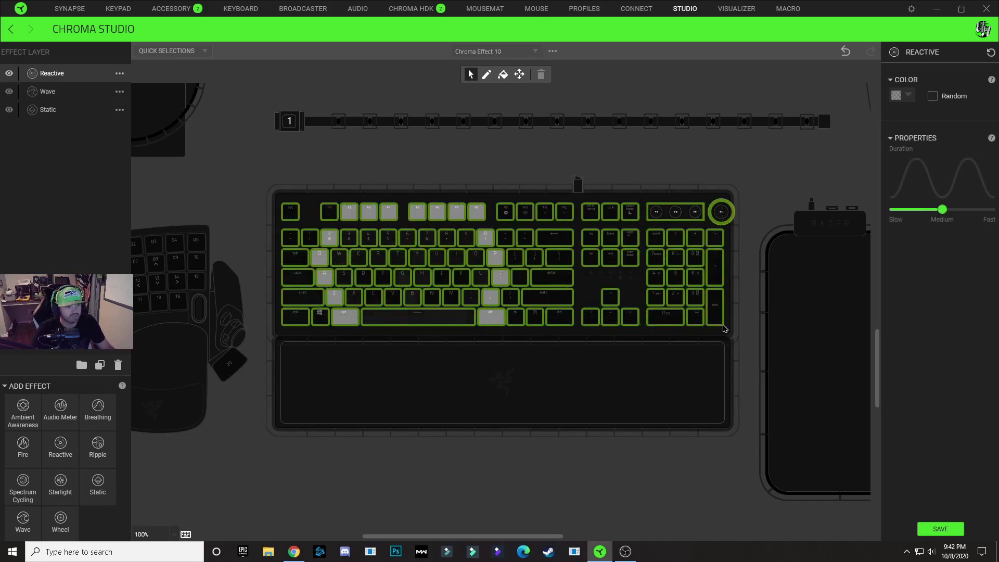
Set the Reactive color of the selected keys to white, hex FFFFFF, and save the effect
{"action": "left_click", "coordinate": [907, 96]}
{"action": "double_click", "coordinate": [917, 200]}
{"action": "type", "text": "f"}
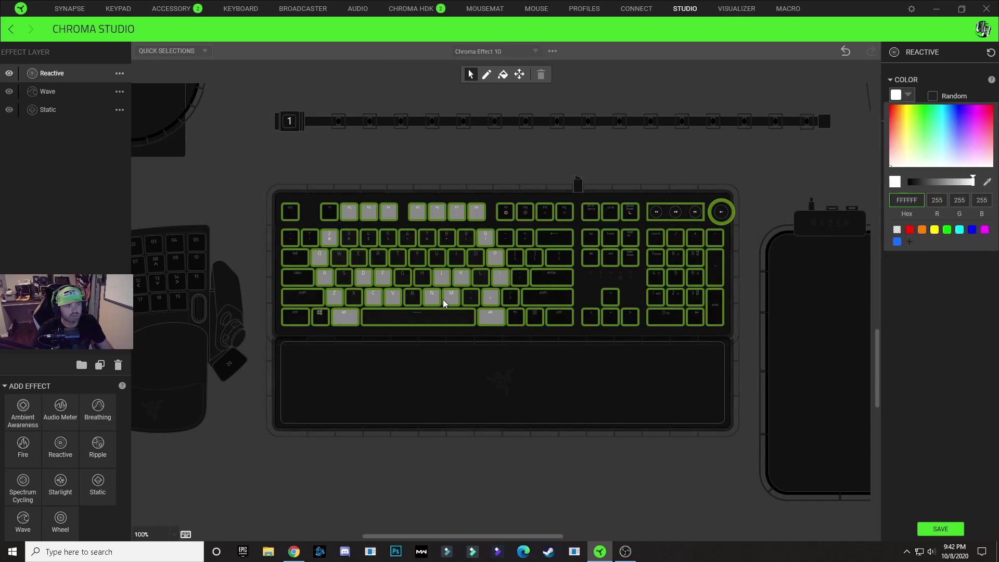
{"action": "left_click", "coordinate": [428, 184]}
{"action": "left_click", "coordinate": [941, 529]}
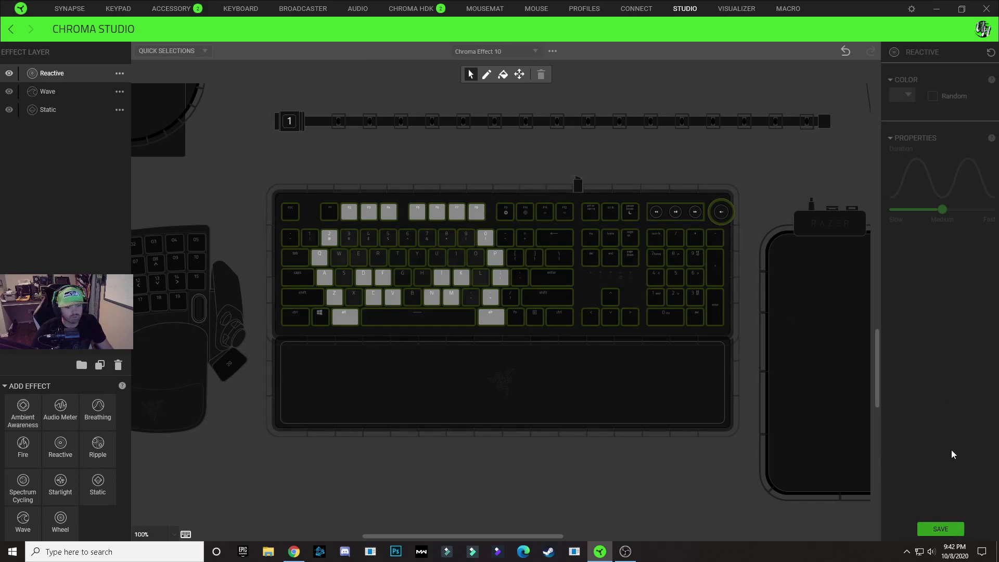
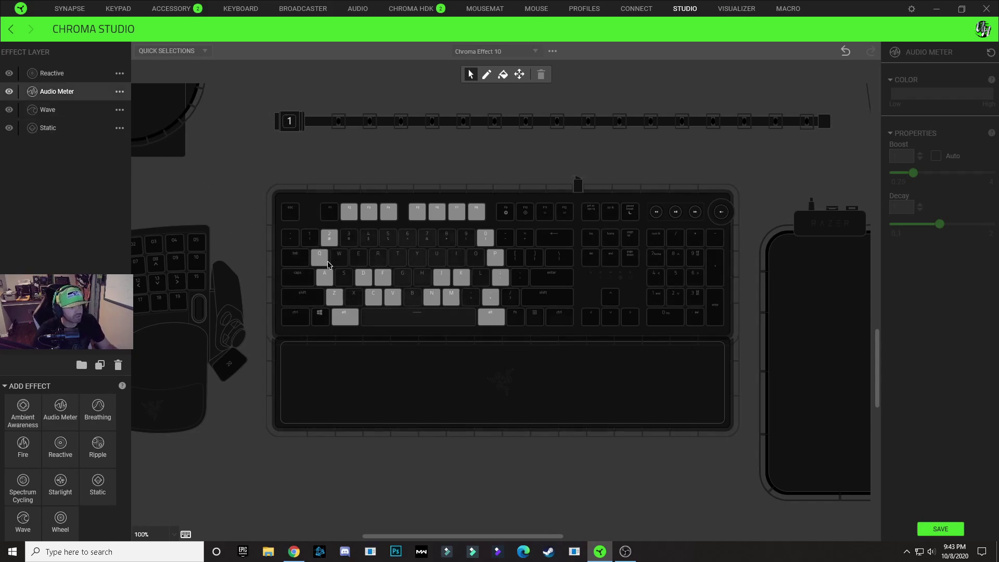
On the Audio Meter layer, select the skull's outer outline keys from left Alt up across F2–F8 and down to right Alt
{"action": "left_click", "coordinate": [348, 317], "text": "ctrl"}
{"action": "left_click", "coordinate": [336, 300], "text": "ctrl"}
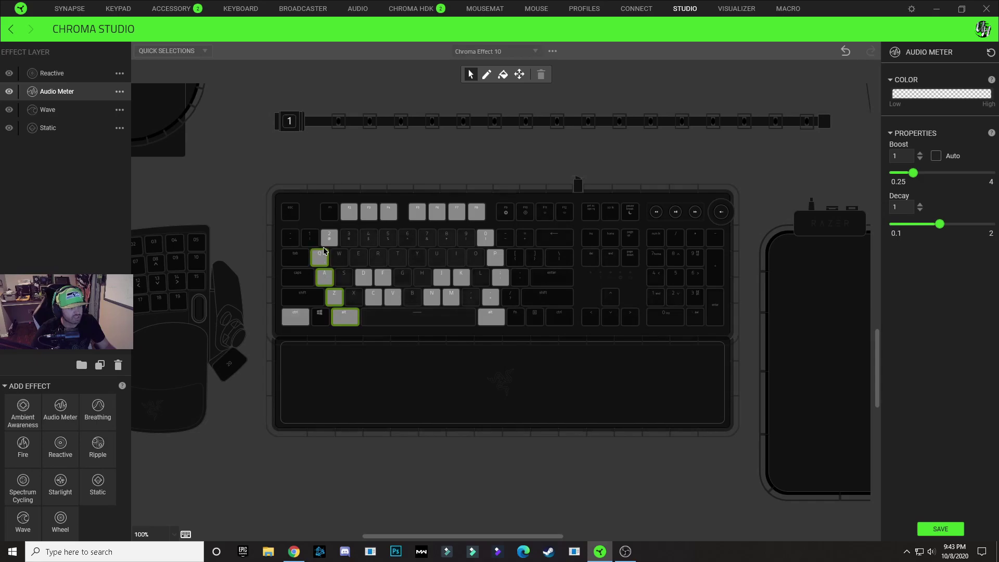
{"action": "mouse_move", "coordinate": [370, 216]}
{"action": "left_mouse_down"}
{"action": "mouse_move", "coordinate": [451, 219]}
{"action": "mouse_move", "coordinate": [498, 302]}
{"action": "left_mouse_up"}
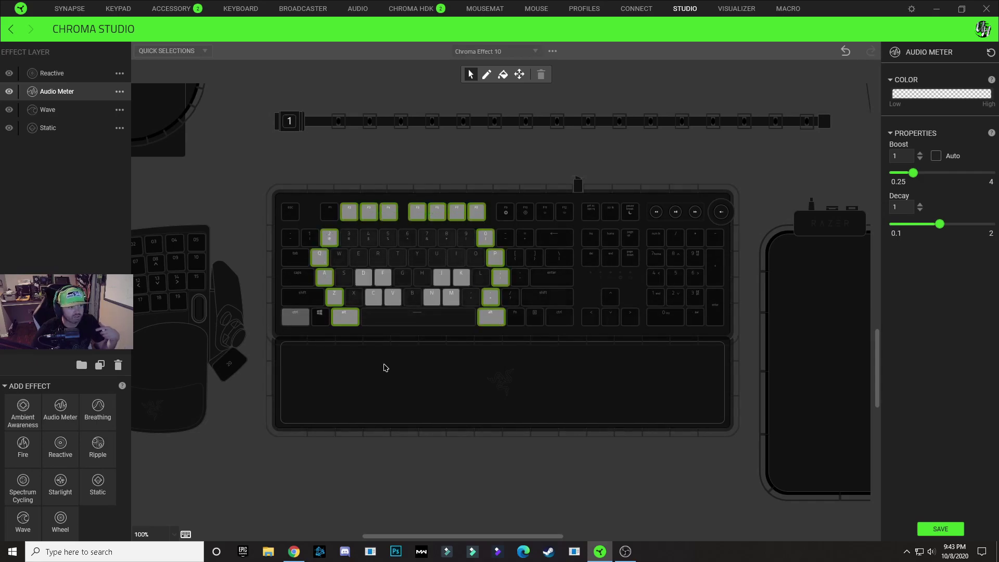
Apply the black-to-green pattern to the Audio Meter outline, with its low stop set to hex 080808 and its high stop to FFFFFF
{"action": "left_click", "coordinate": [925, 95]}
{"action": "left_click", "coordinate": [952, 124]}
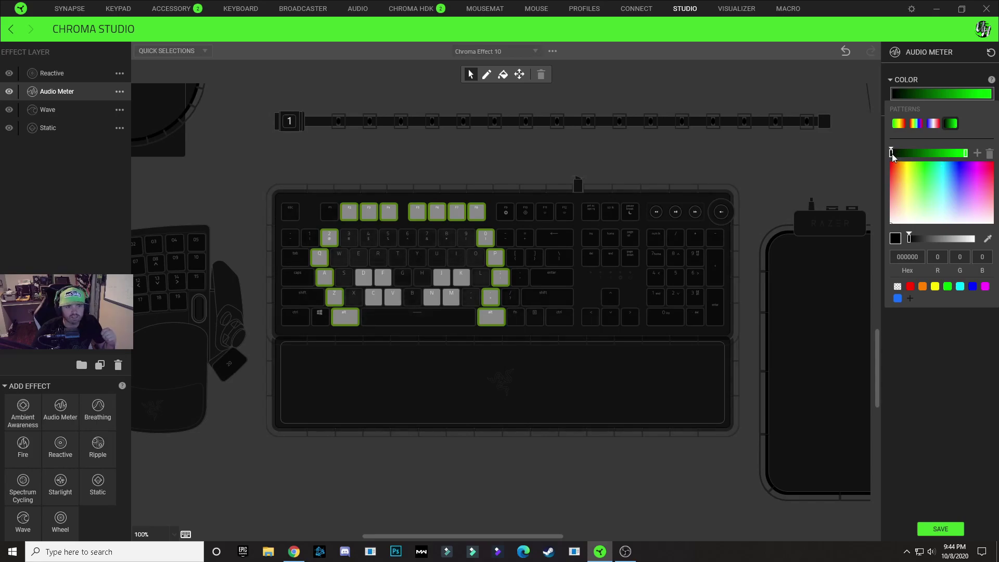
{"action": "left_click_drag", "start_coordinate": [911, 240], "coordinate": [912, 240]}
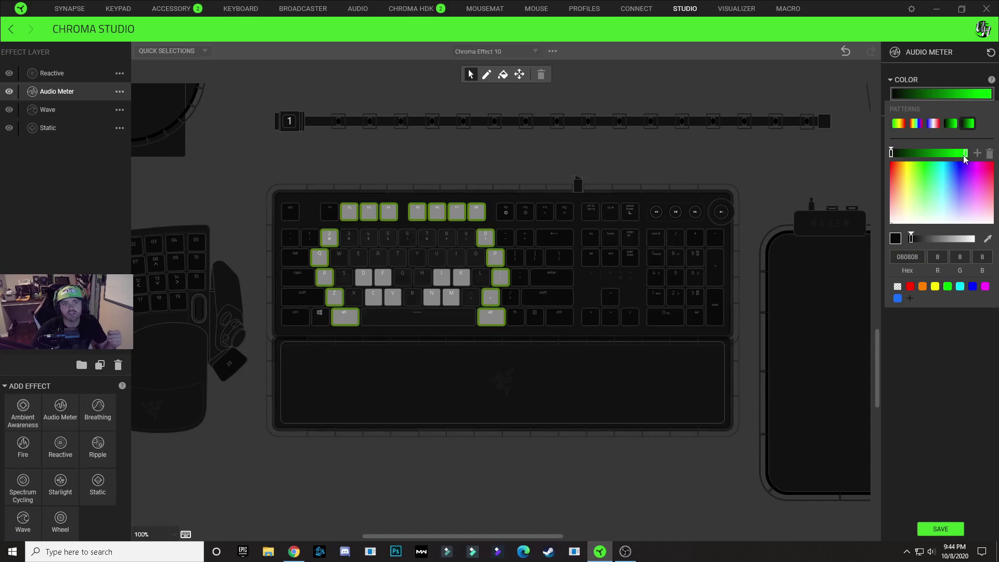
{"action": "left_click", "coordinate": [966, 154]}
{"action": "double_click", "coordinate": [914, 253]}
{"action": "type", "text": "f"}
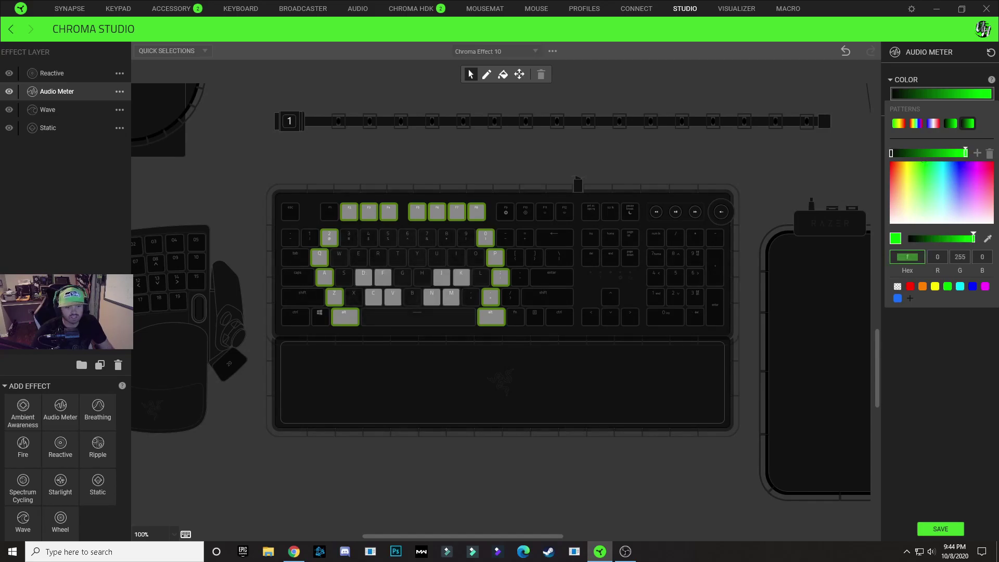
{"action": "type", "text": "ffffff"}
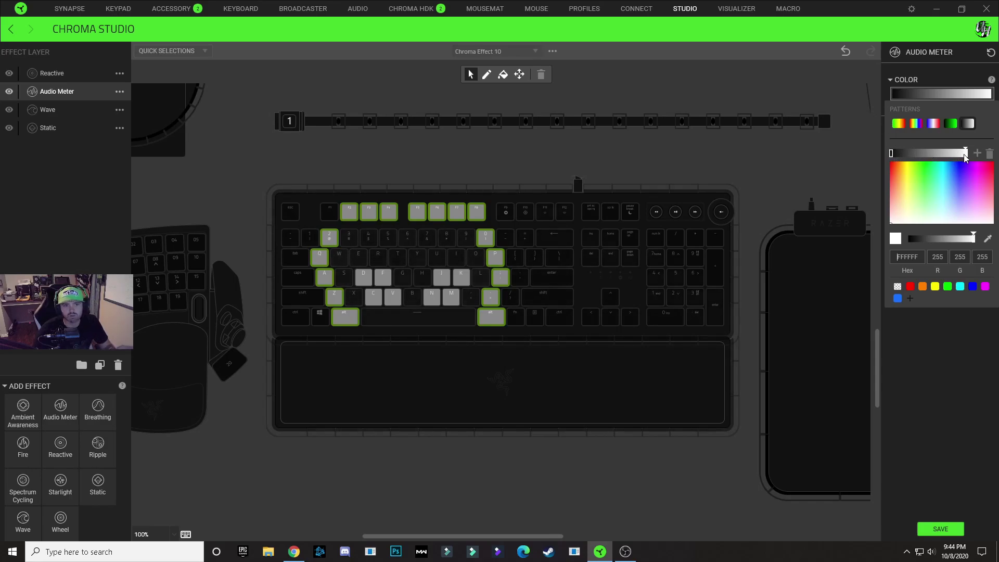
{"action": "left_click", "coordinate": [859, 192]}
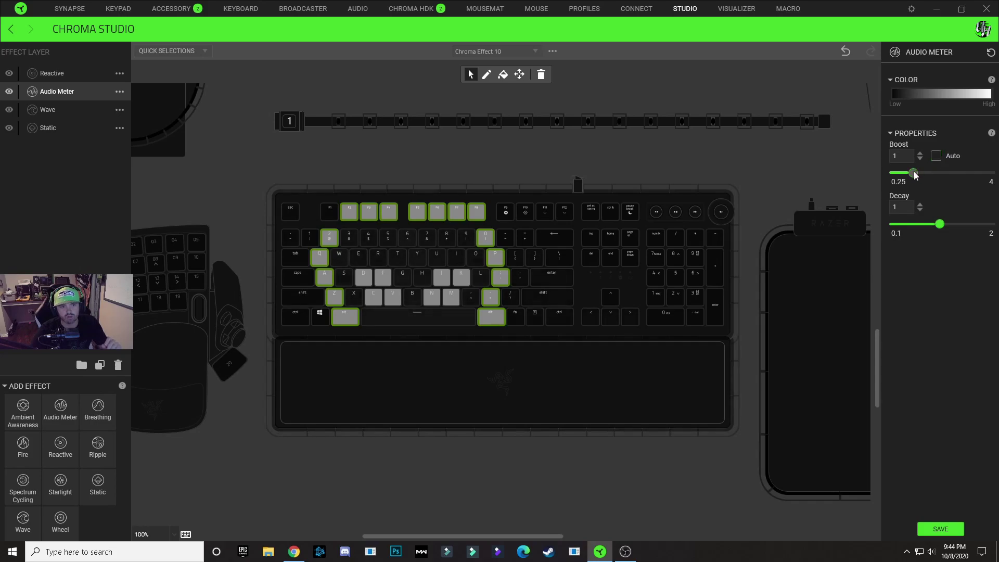
Set the Audio Meter outline's boost to 1.5 and its decay to 2
{"action": "left_click_drag", "start_coordinate": [917, 173], "coordinate": [926, 174]}
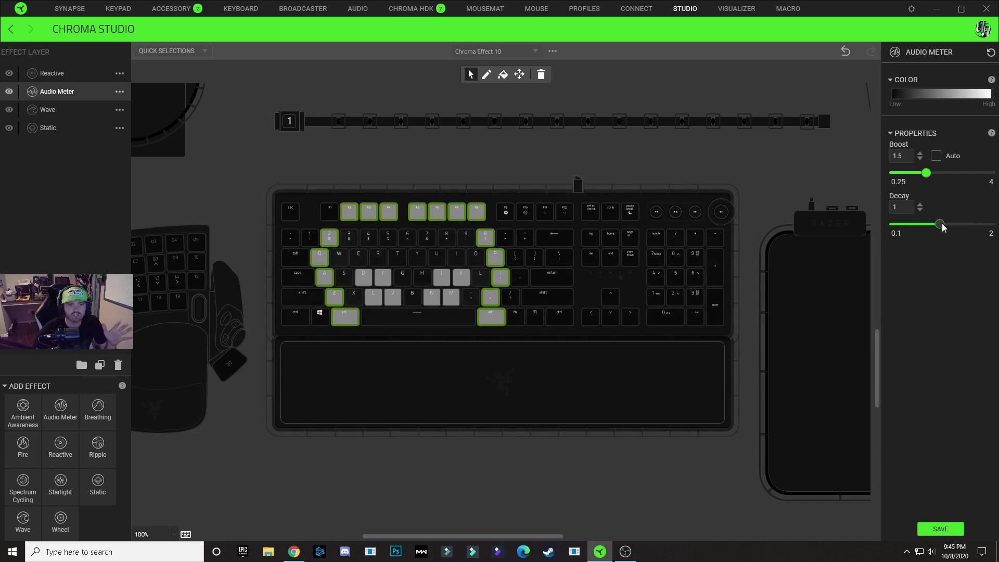
{"action": "left_click_drag", "start_coordinate": [940, 225], "coordinate": [995, 233]}
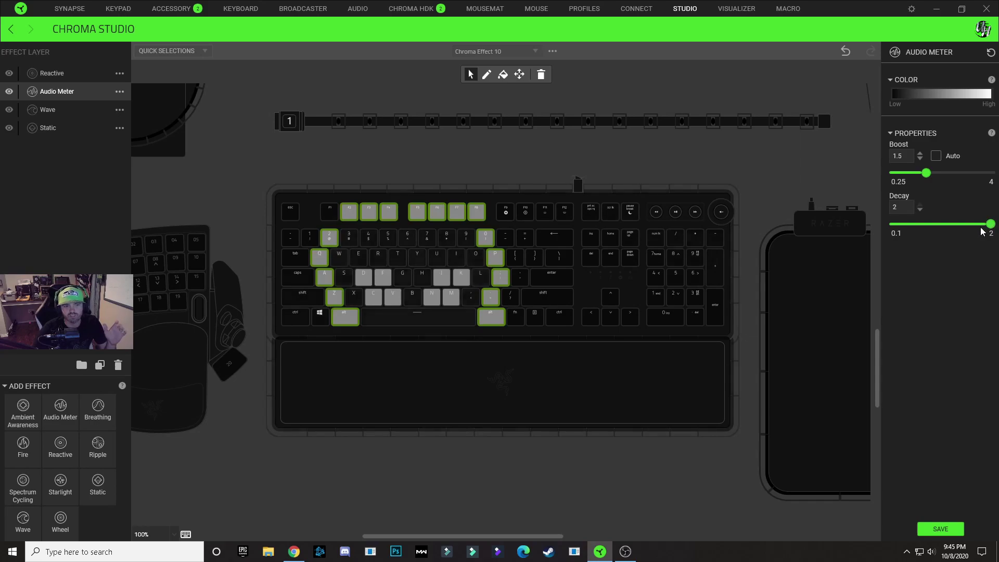